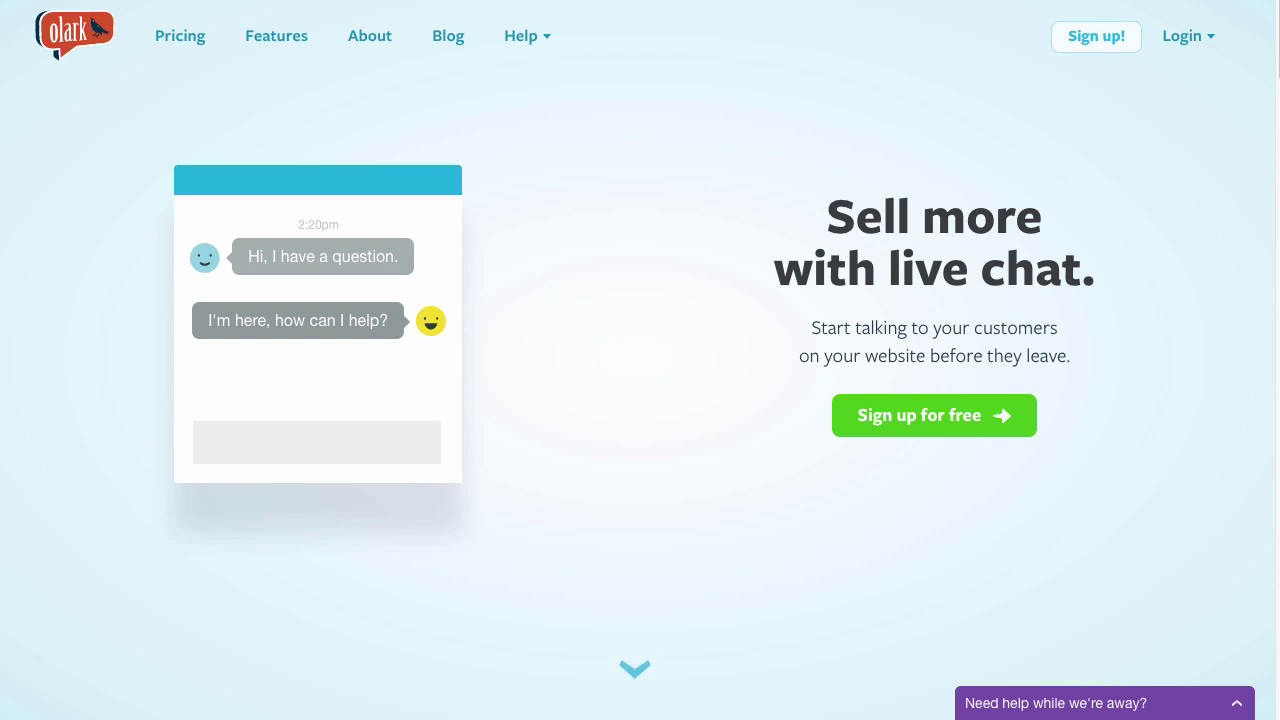
# Open the pricing page and scroll to the $17, $15 and $12 plans and Free Forever
pyautogui.click(190, 46)
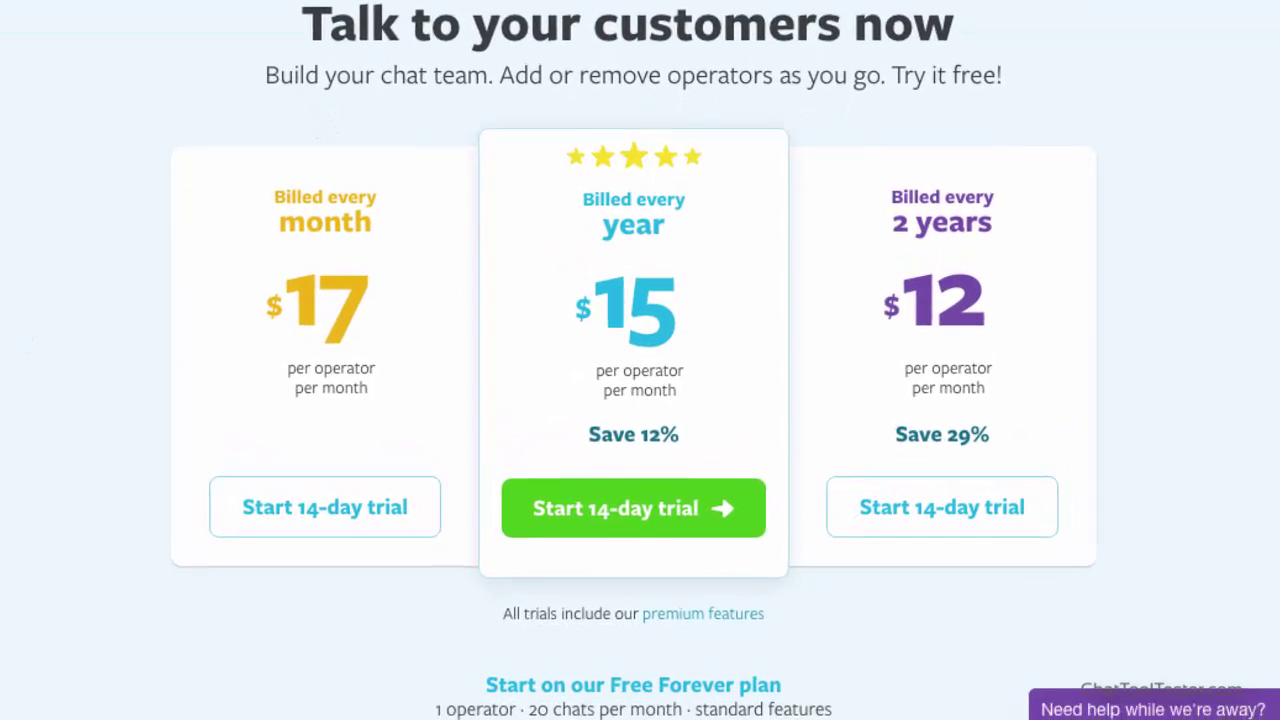
pyautogui.scroll(-2, 640, 360)
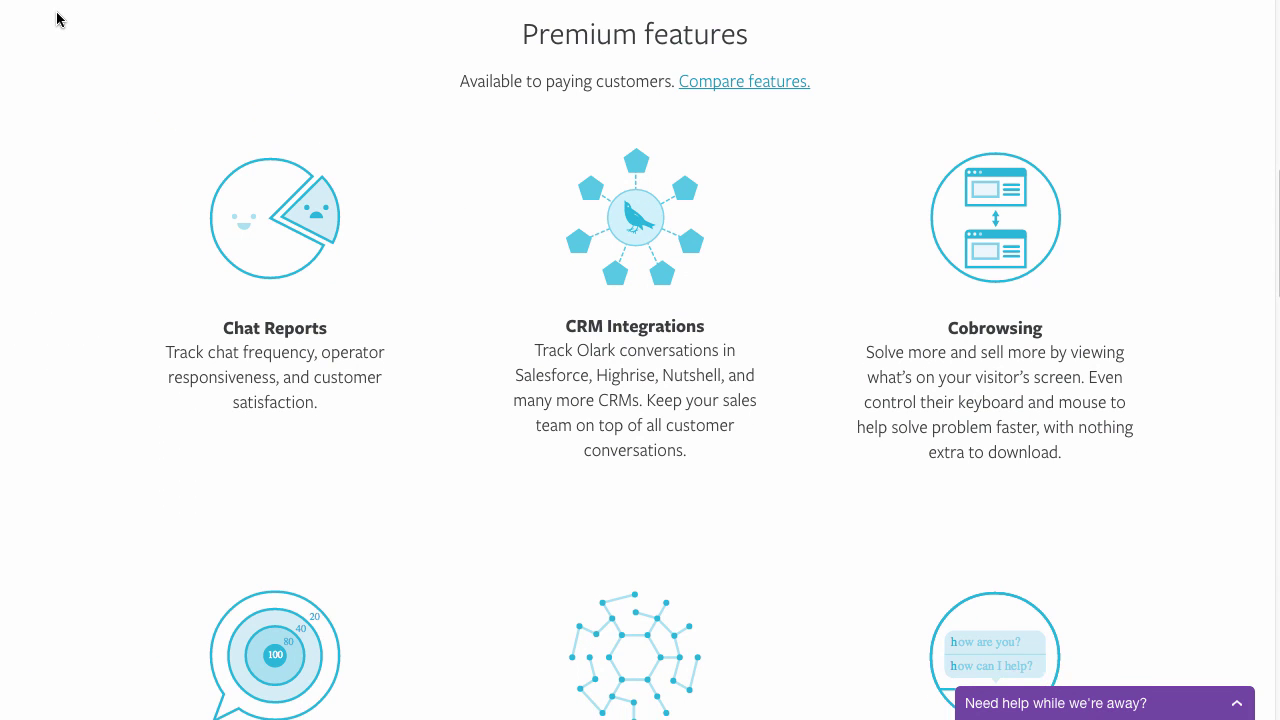
pyautogui.scroll(-4, 57, 18)
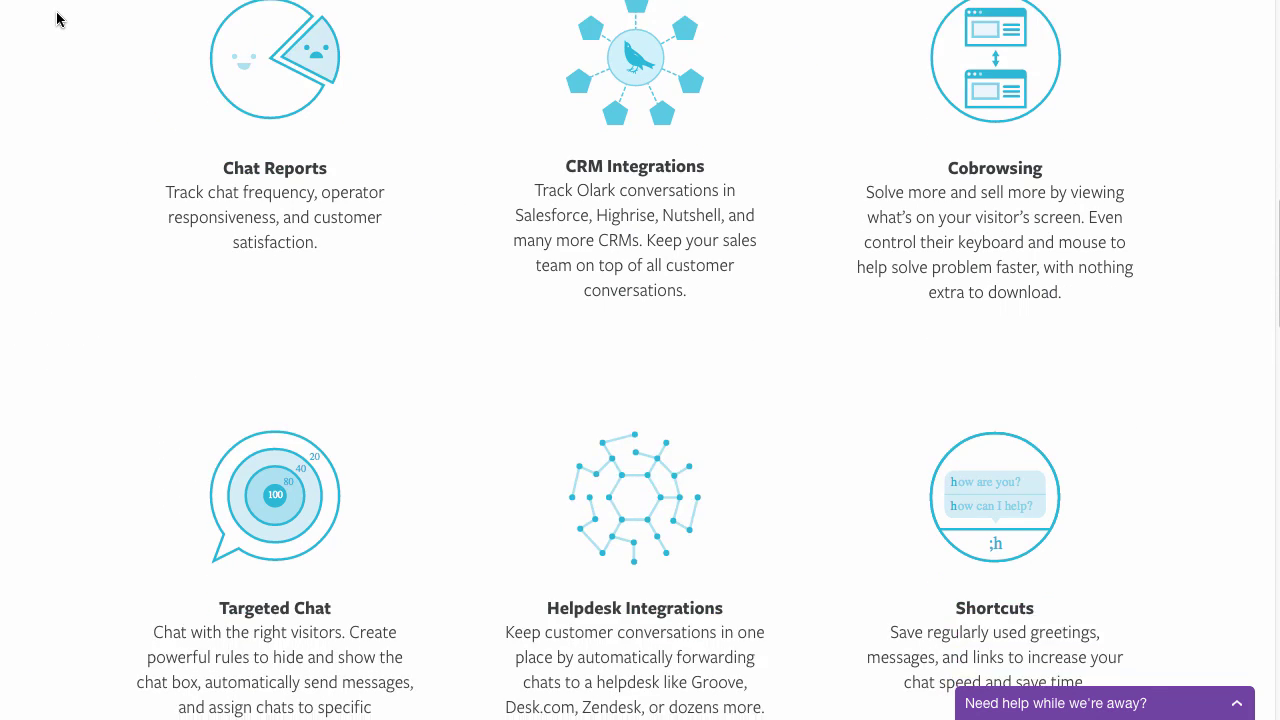
pyautogui.scroll(-6, 57, 18)
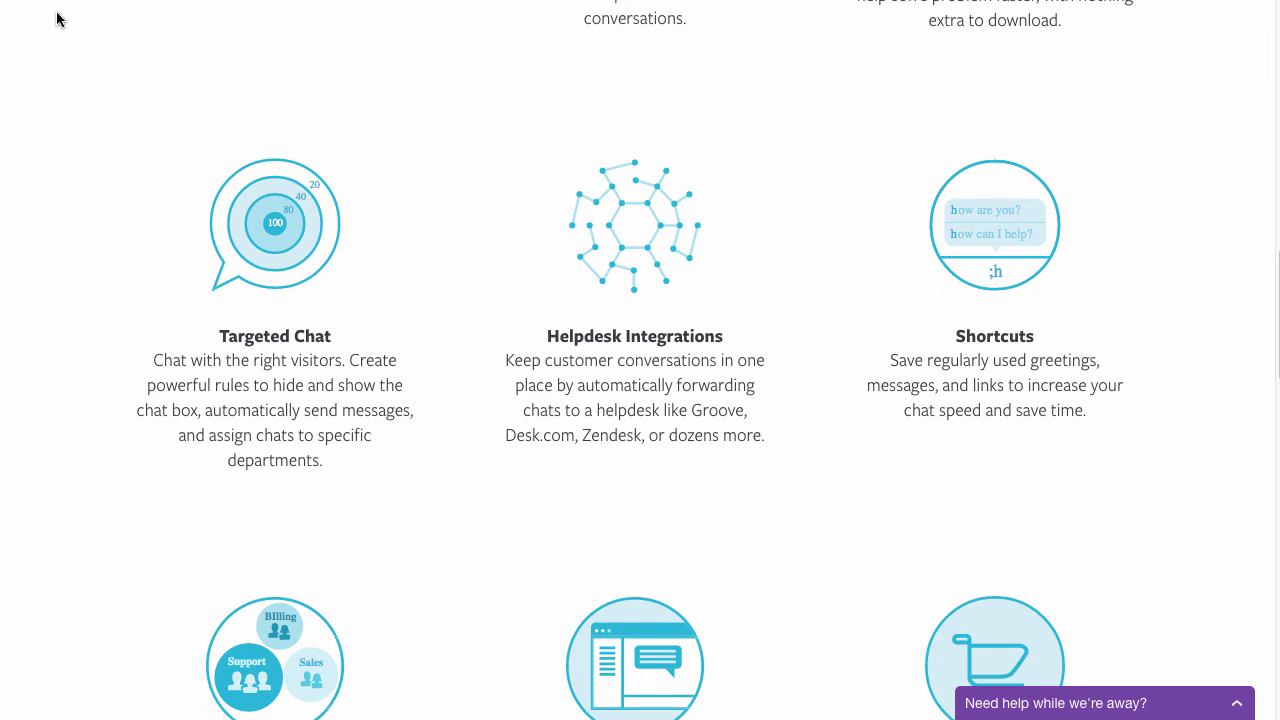
pyautogui.scroll(-6, 57, 18)
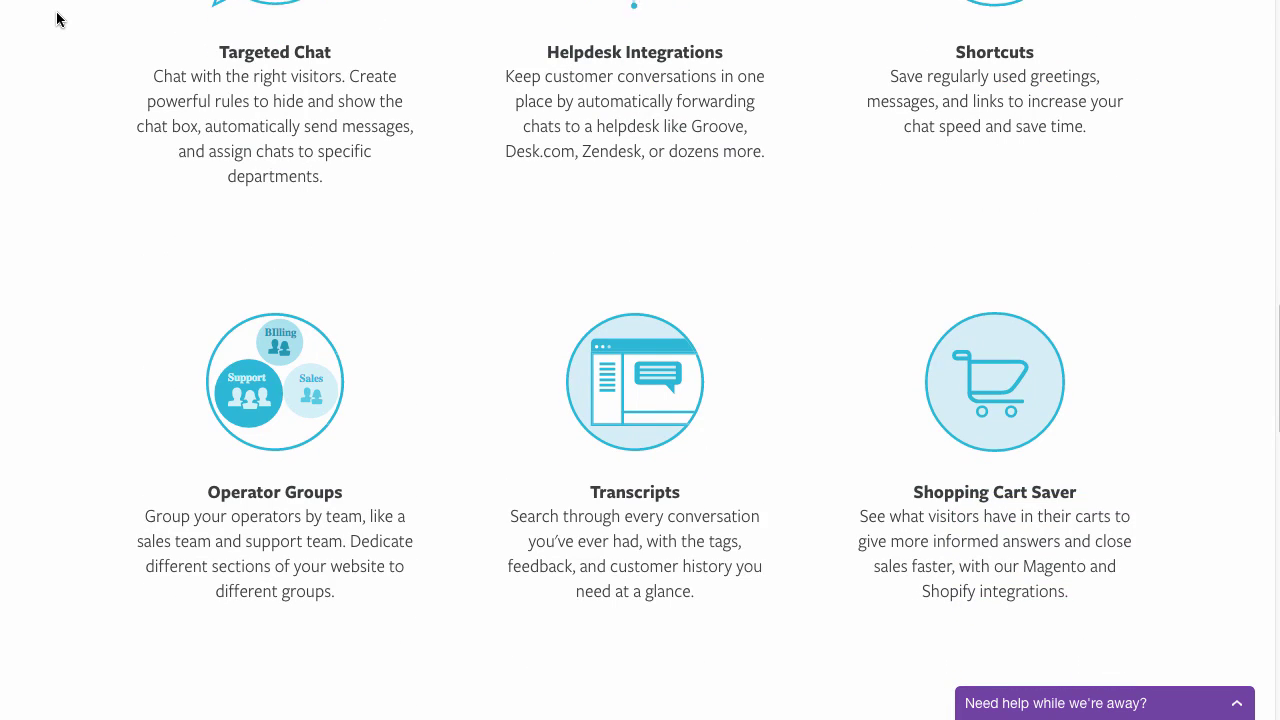
pyautogui.scroll(-1, 57, 18)
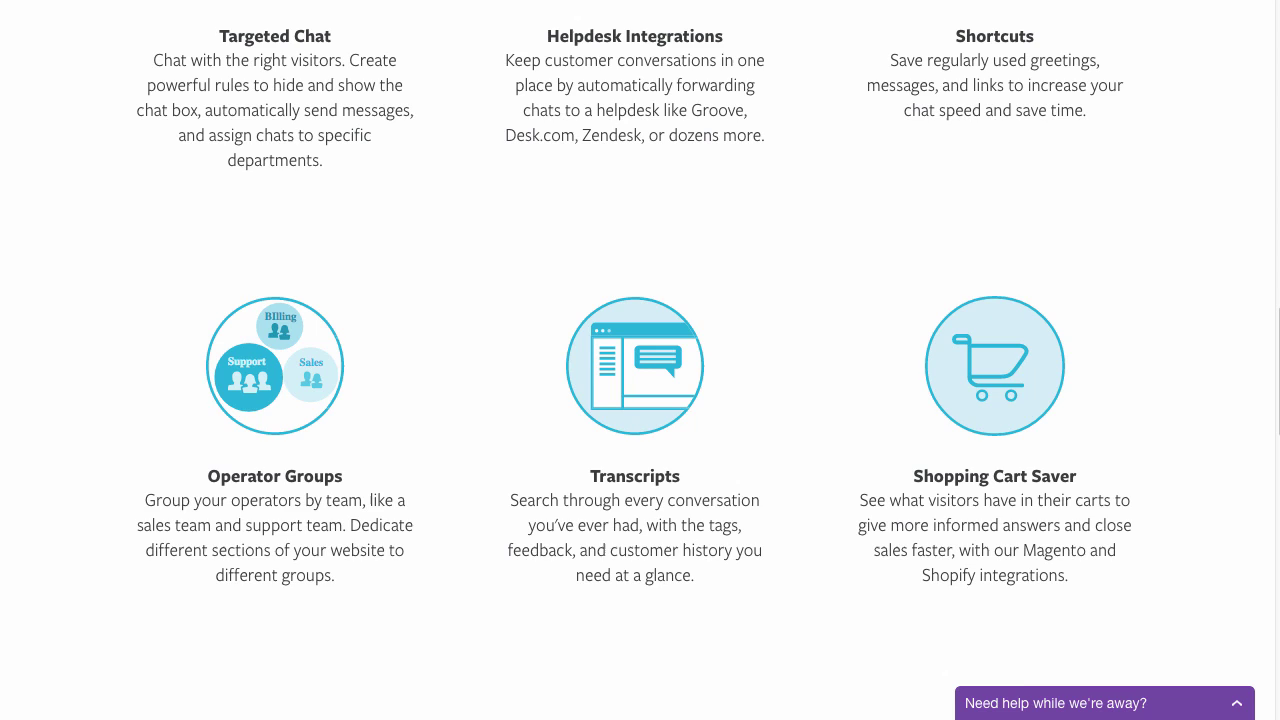
pyautogui.scroll(7, 1175, 397)
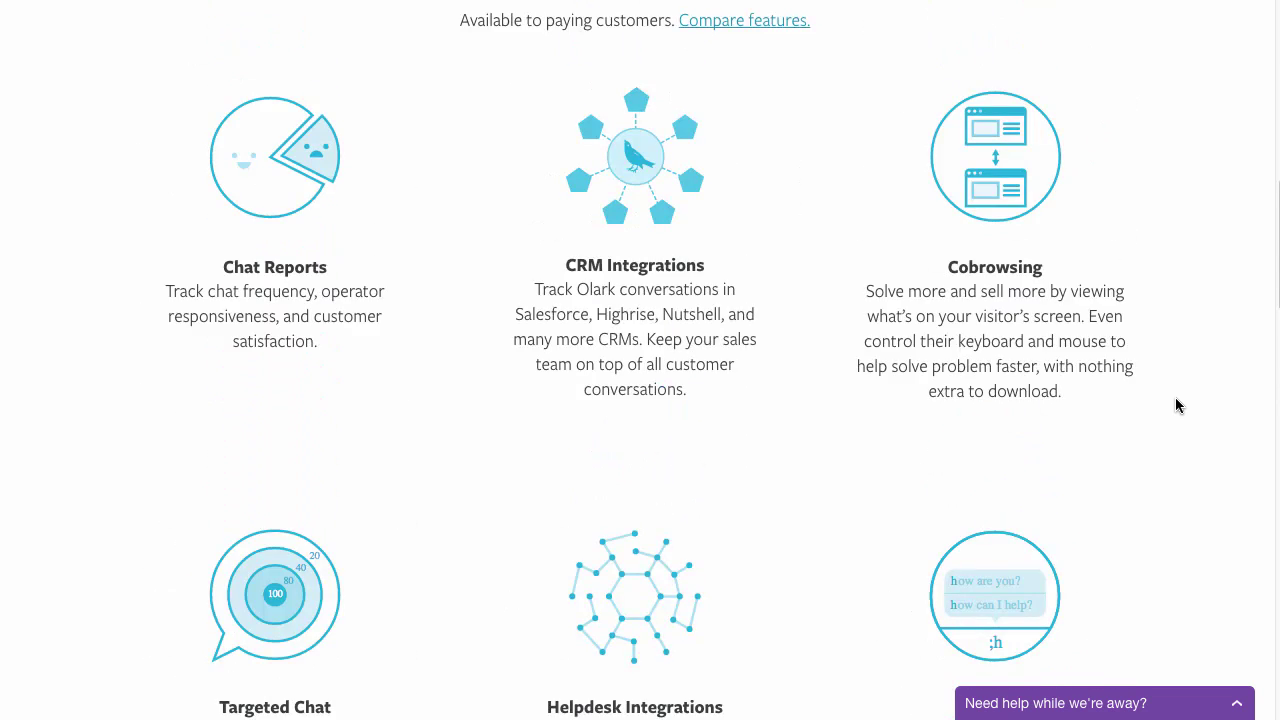
pyautogui.scroll(10, 1175, 399)
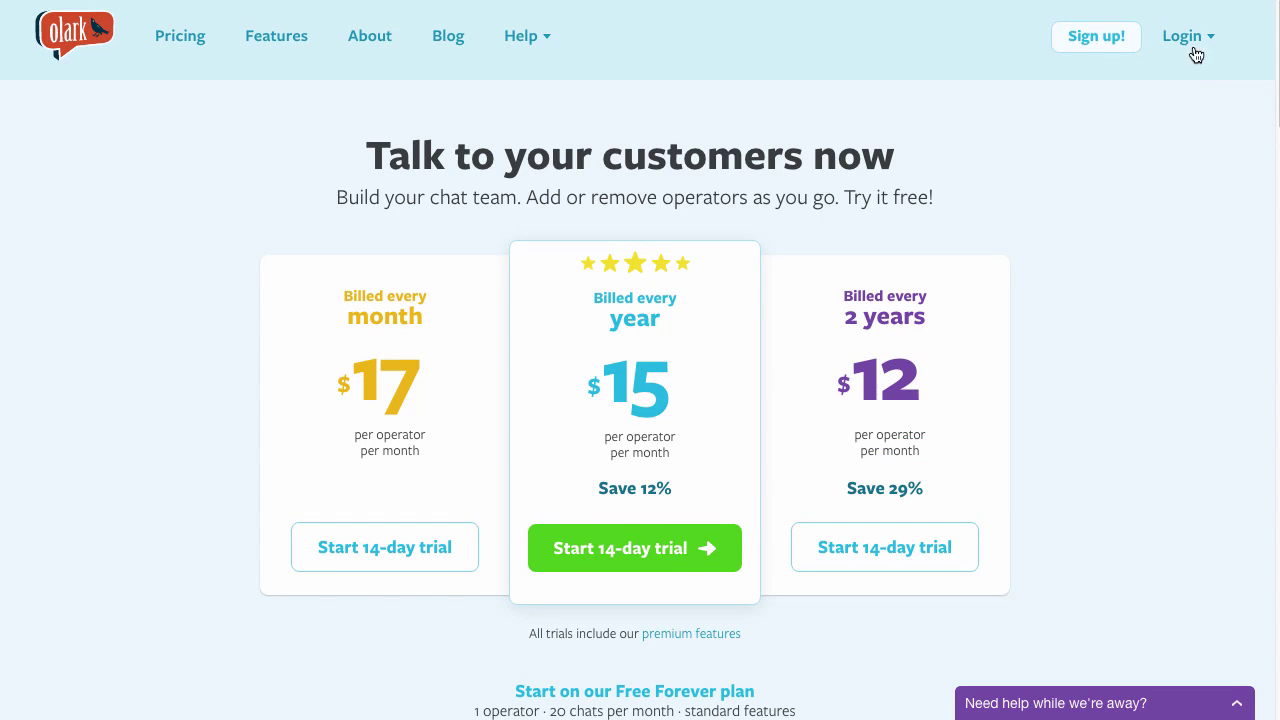
# Sign in and copy the whole chat embed code snippet from the Installing your code page
pyautogui.click(1190, 45)
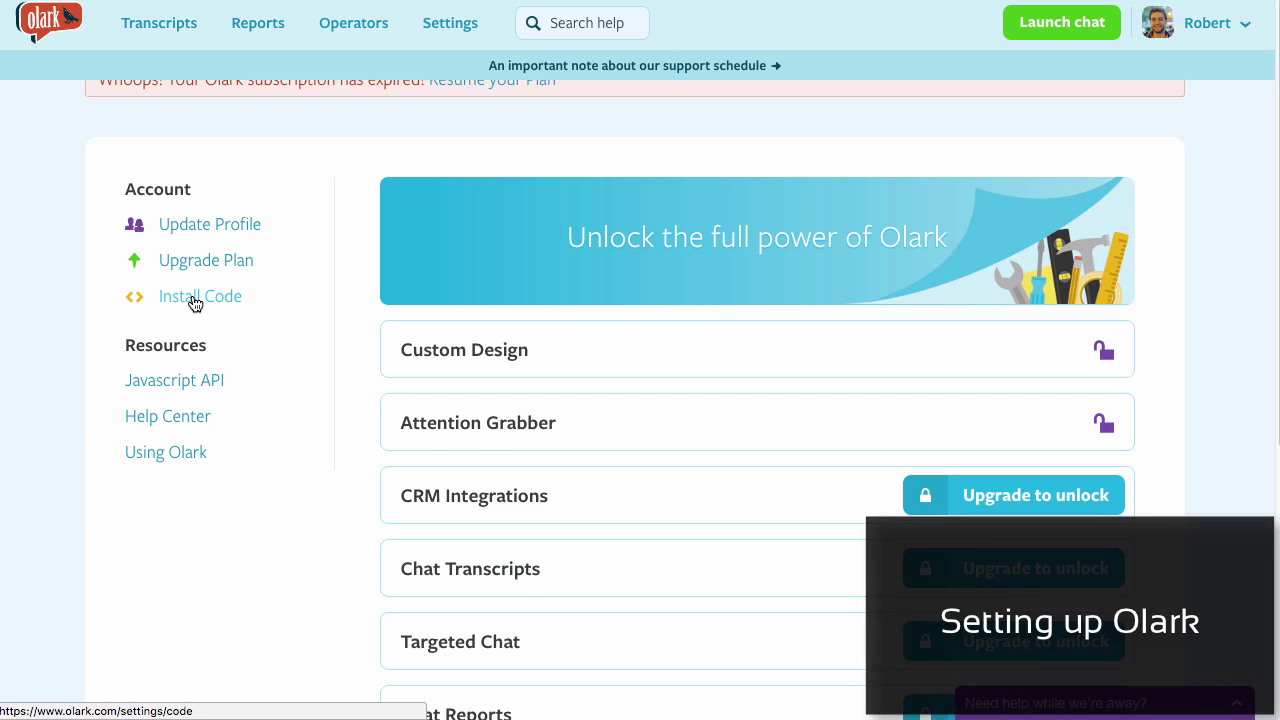
pyautogui.click(195, 303)
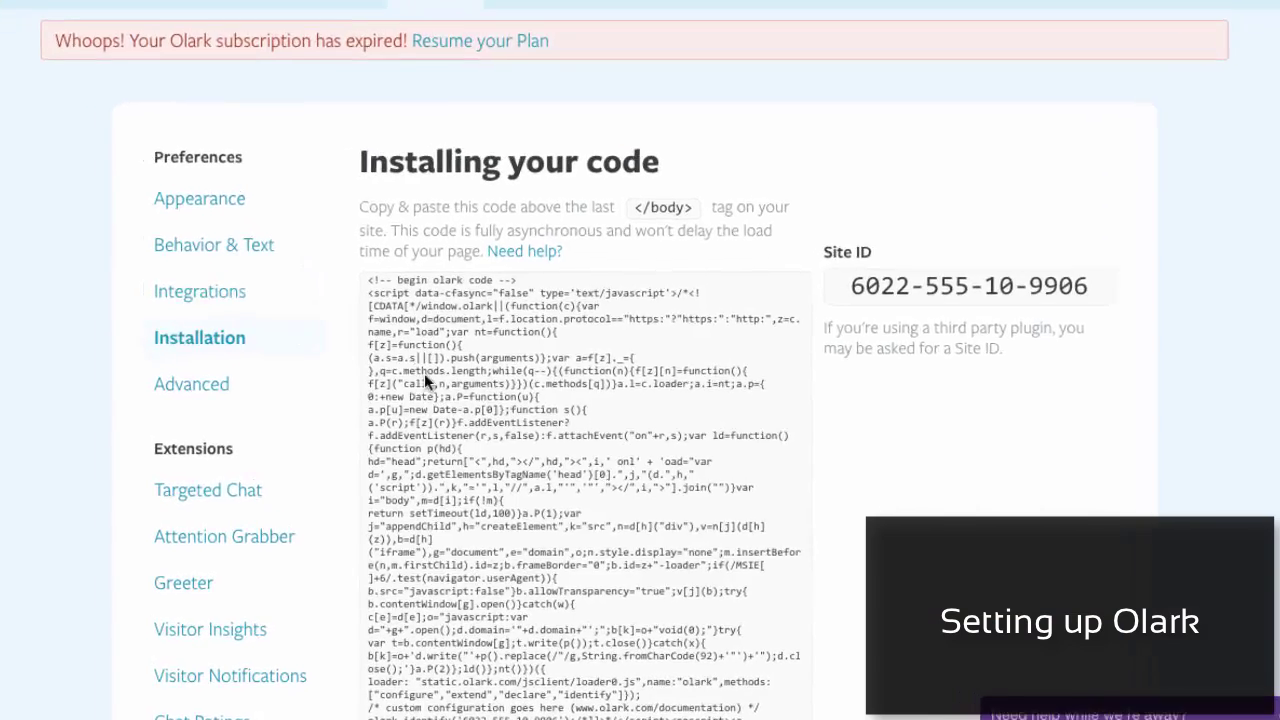
pyautogui.click(424, 373)
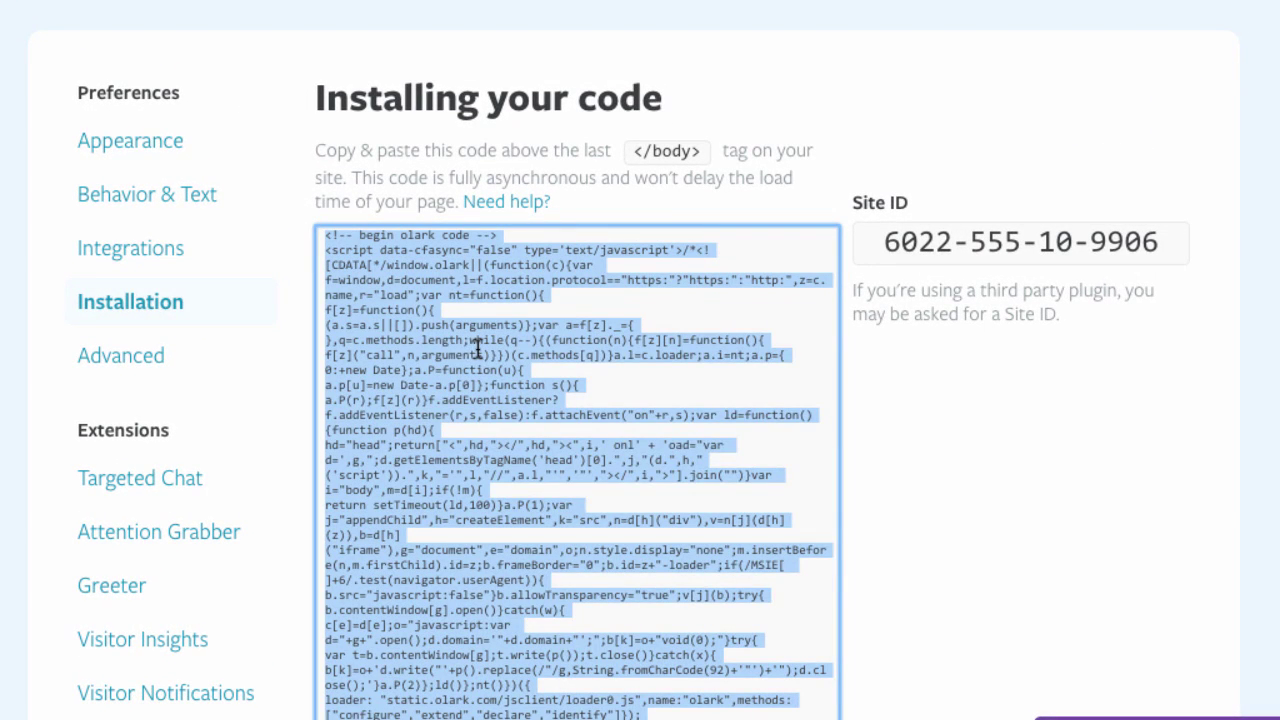
pyautogui.rightClick(478, 347)
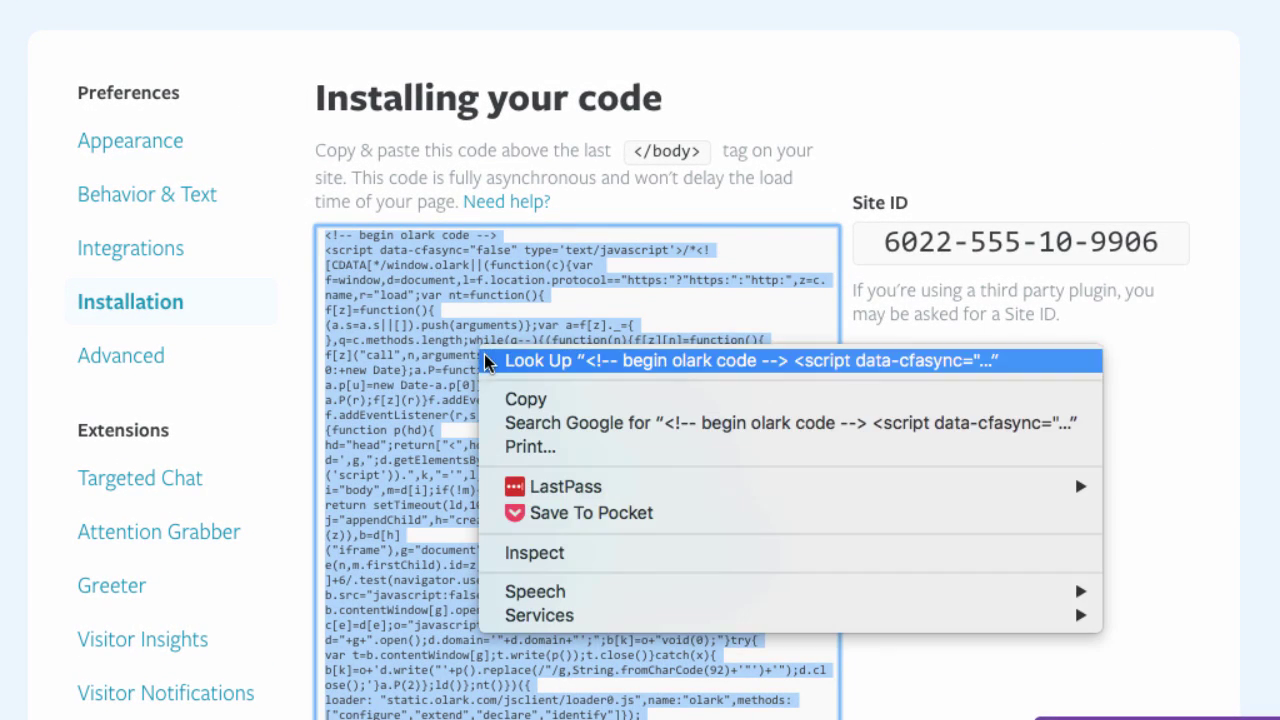
pyautogui.click(515, 398)
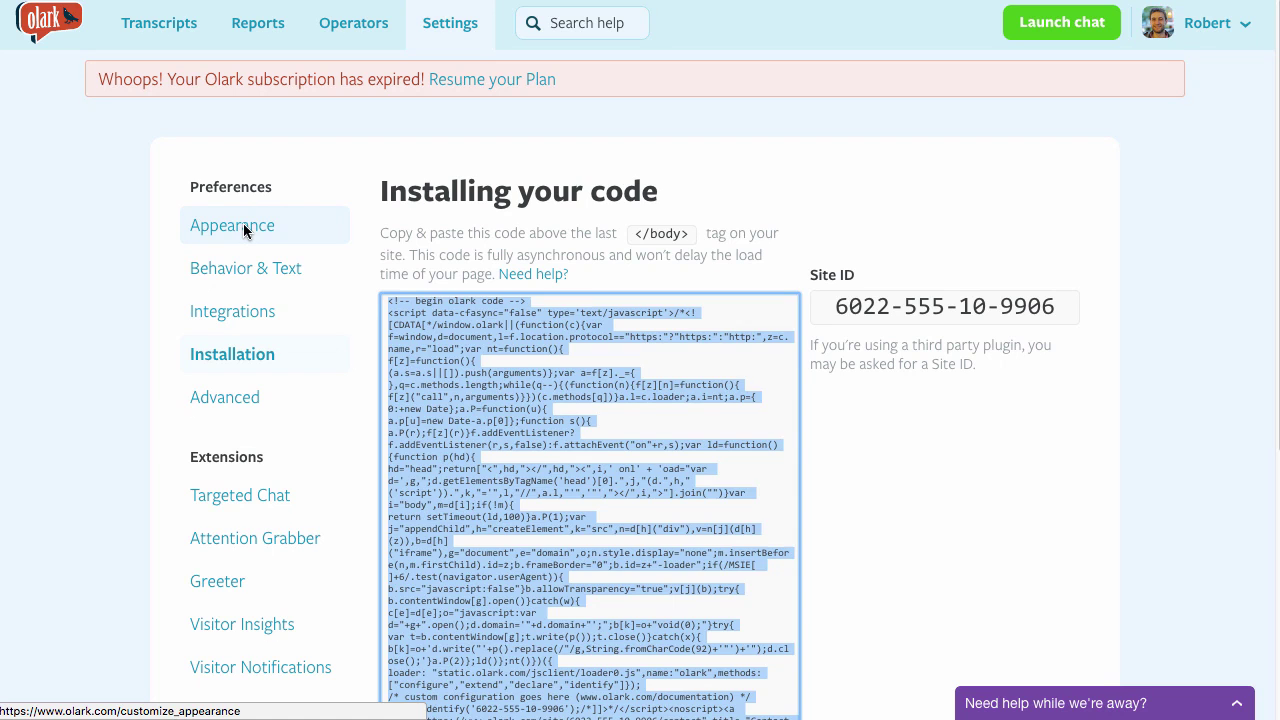
# In Appearance, preview the glass2, modernity and smoke themes, then choose the snow theme
pyautogui.click(244, 226)
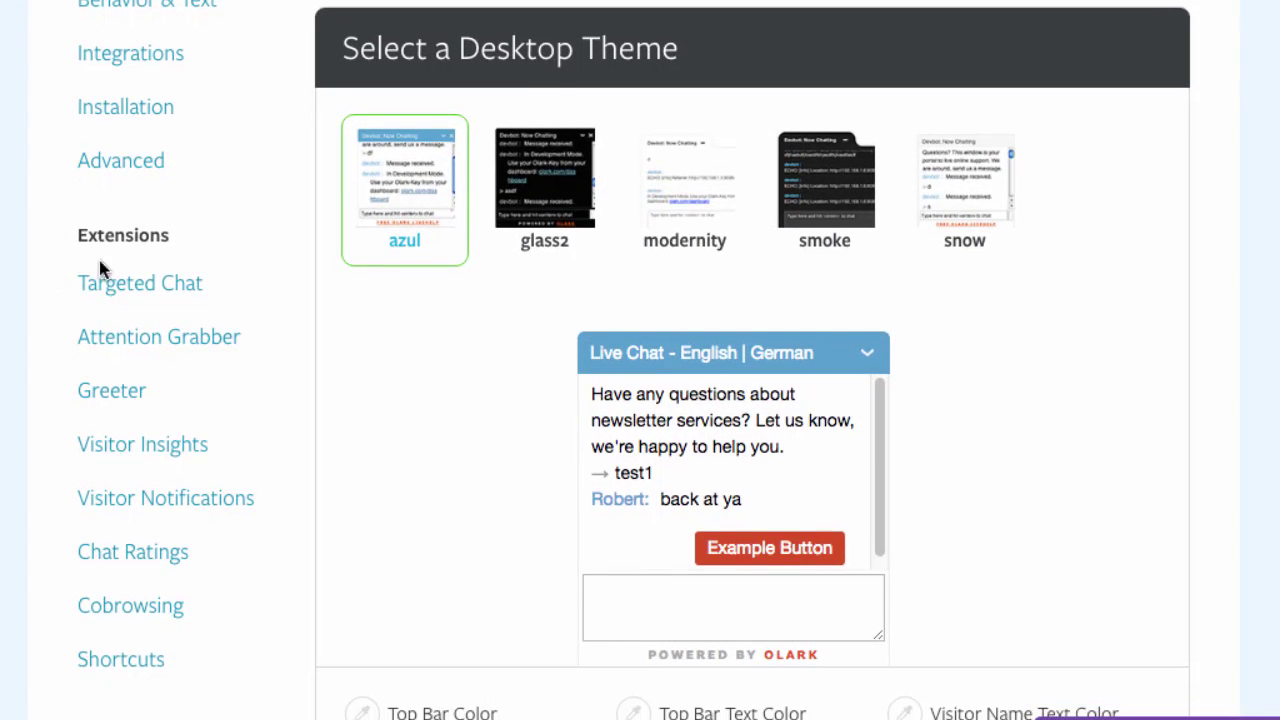
pyautogui.click(572, 420)
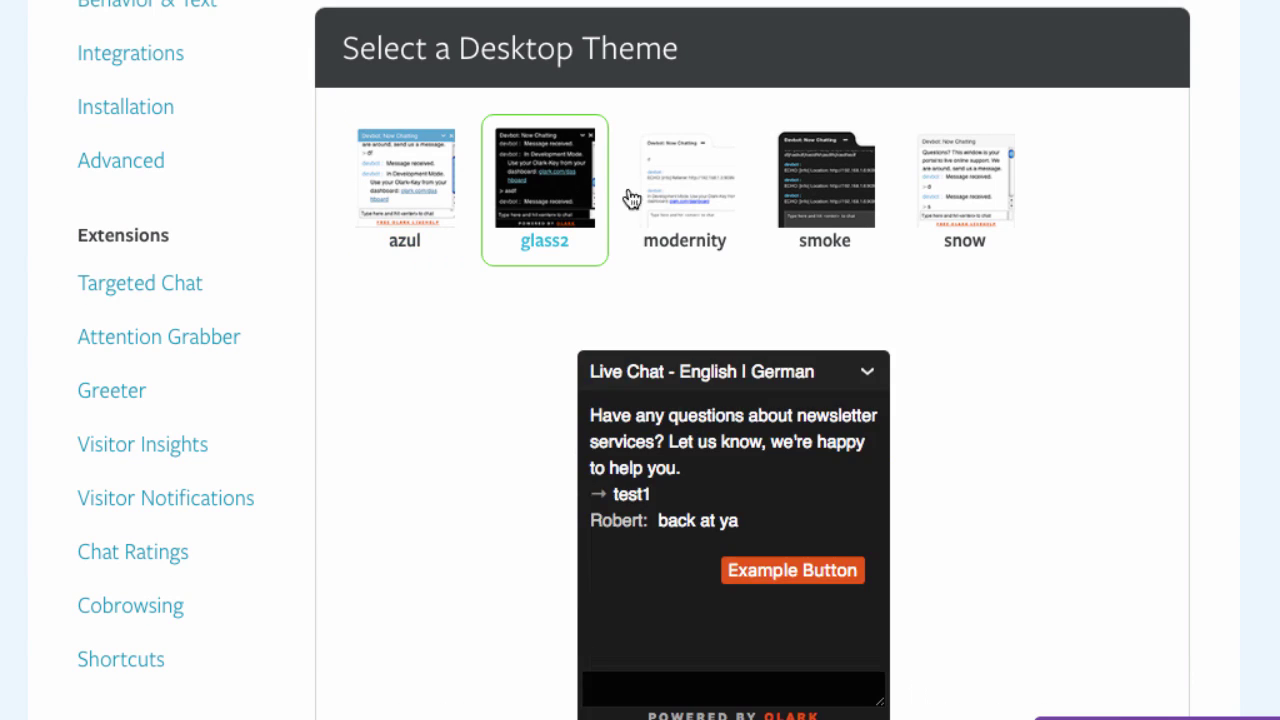
pyautogui.click(671, 197)
pyautogui.click(849, 197)
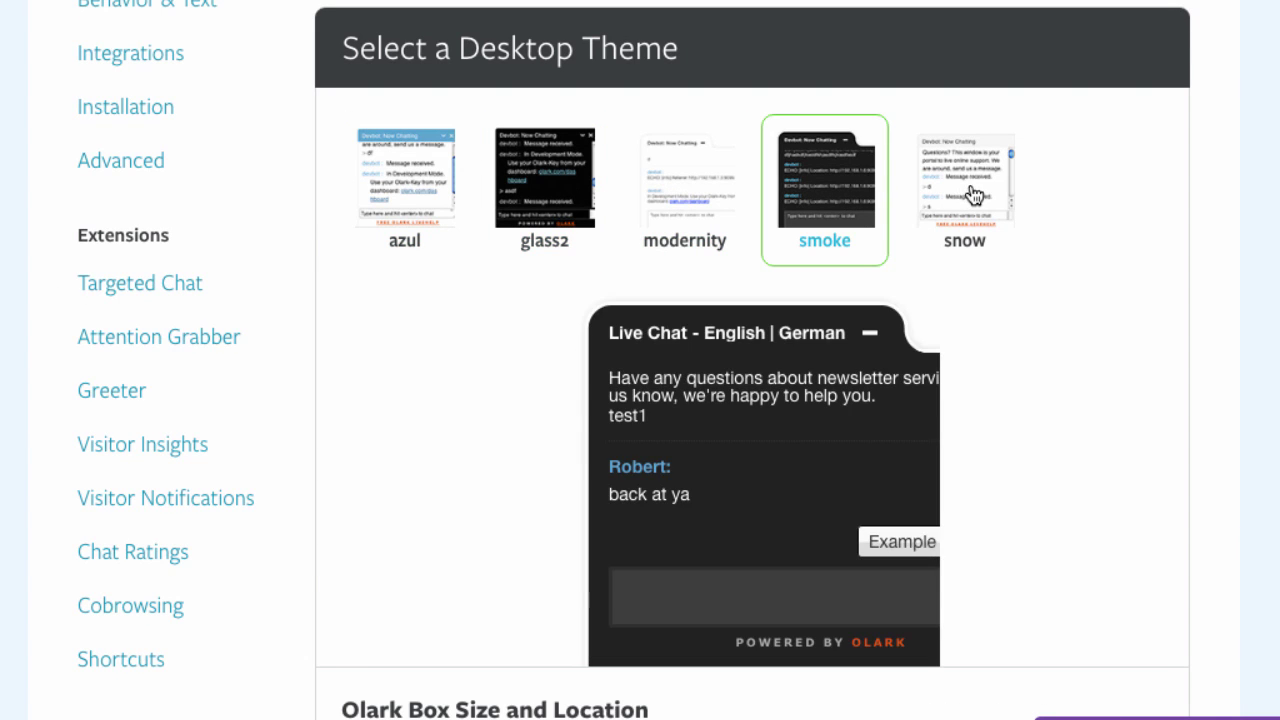
pyautogui.click(973, 193)
# Try purple shades for the top bar colour, then revert to the default colours
pyautogui.scroll(-3, 429, 206)
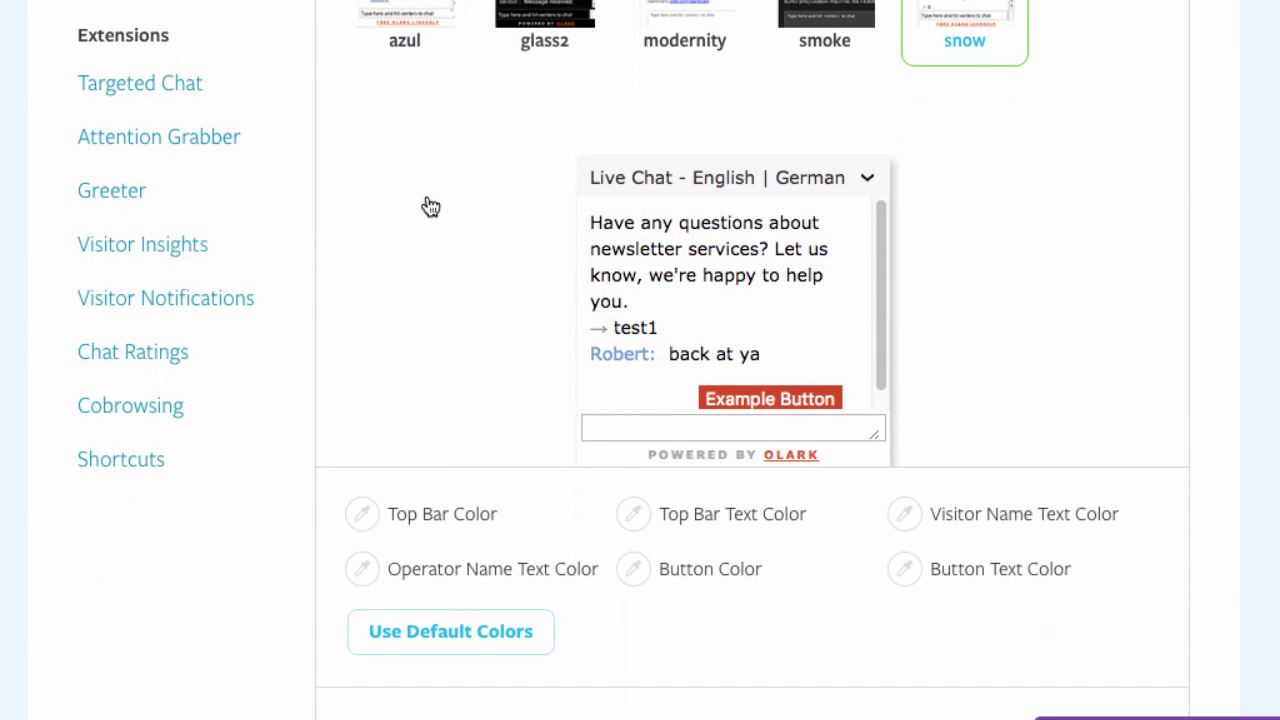
pyautogui.click(362, 477)
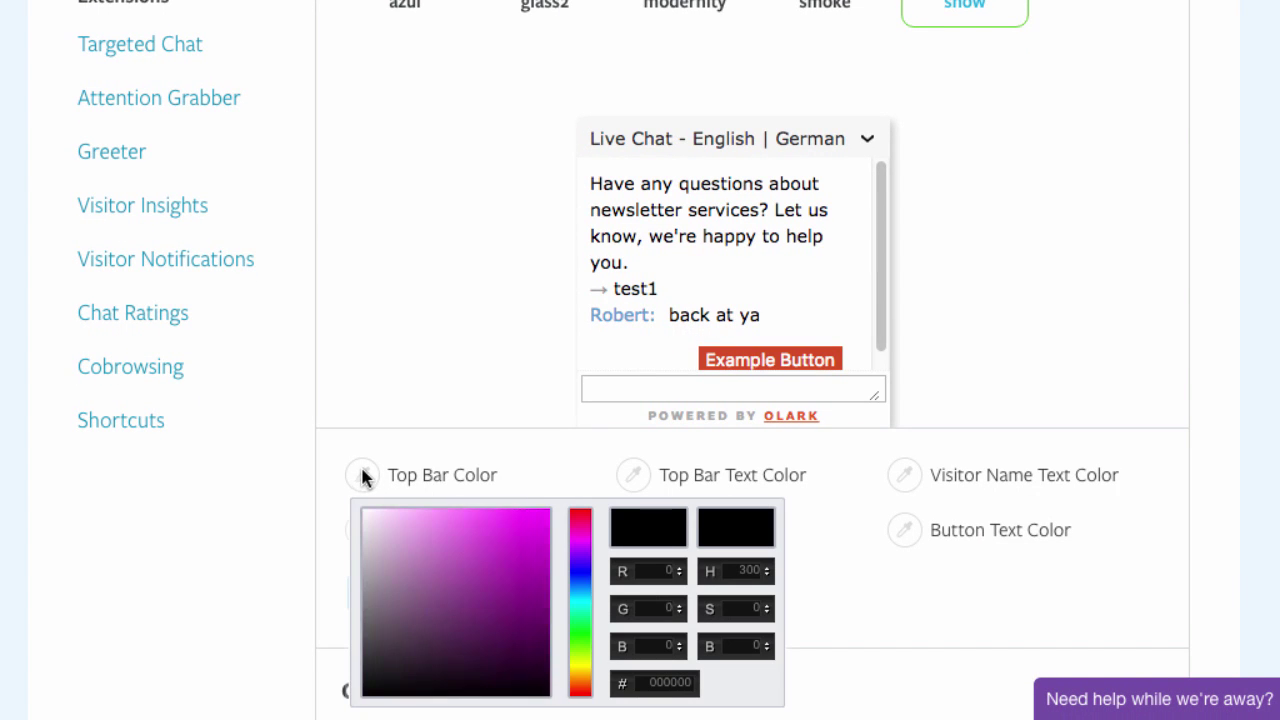
pyautogui.click(378, 592)
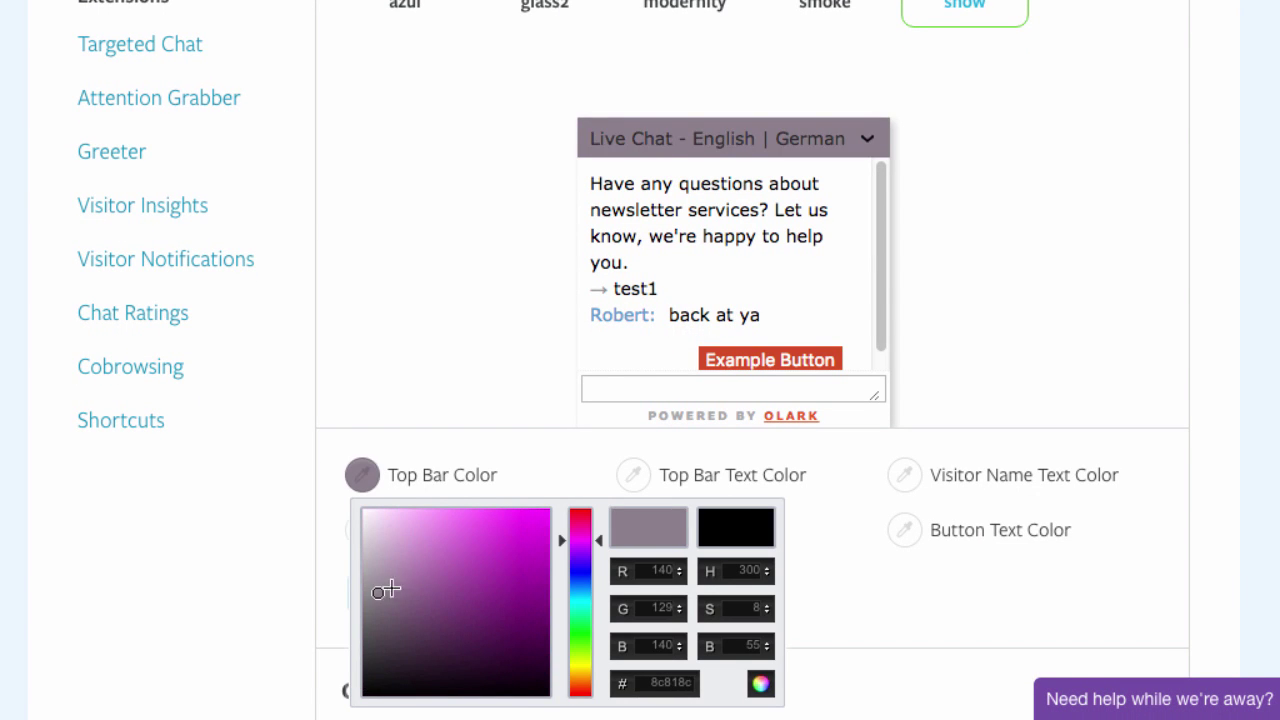
pyautogui.moveTo(449, 557)
pyautogui.mouseDown()
pyautogui.moveTo(529, 523)
pyautogui.moveTo(509, 623)
pyautogui.moveTo(425, 642)
pyautogui.moveTo(386, 672)
pyautogui.moveTo(420, 411)
pyautogui.moveTo(446, 375)
pyautogui.mouseUp()
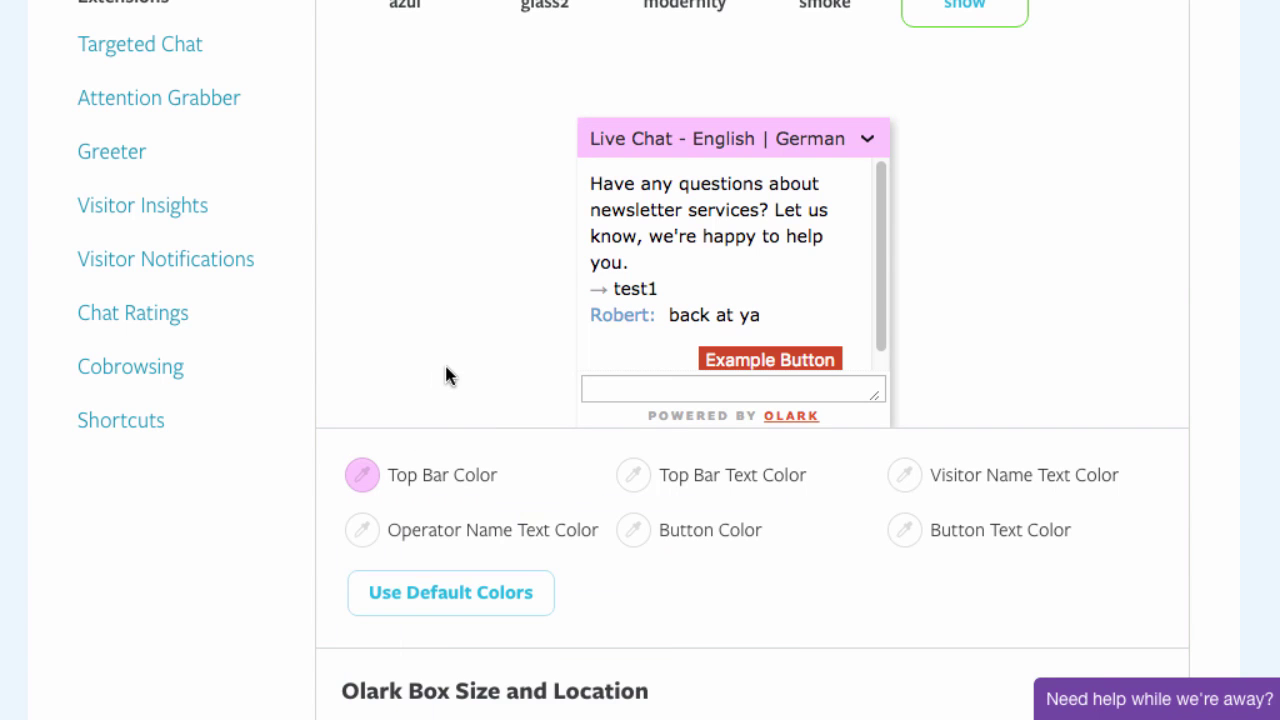
pyautogui.click(443, 594)
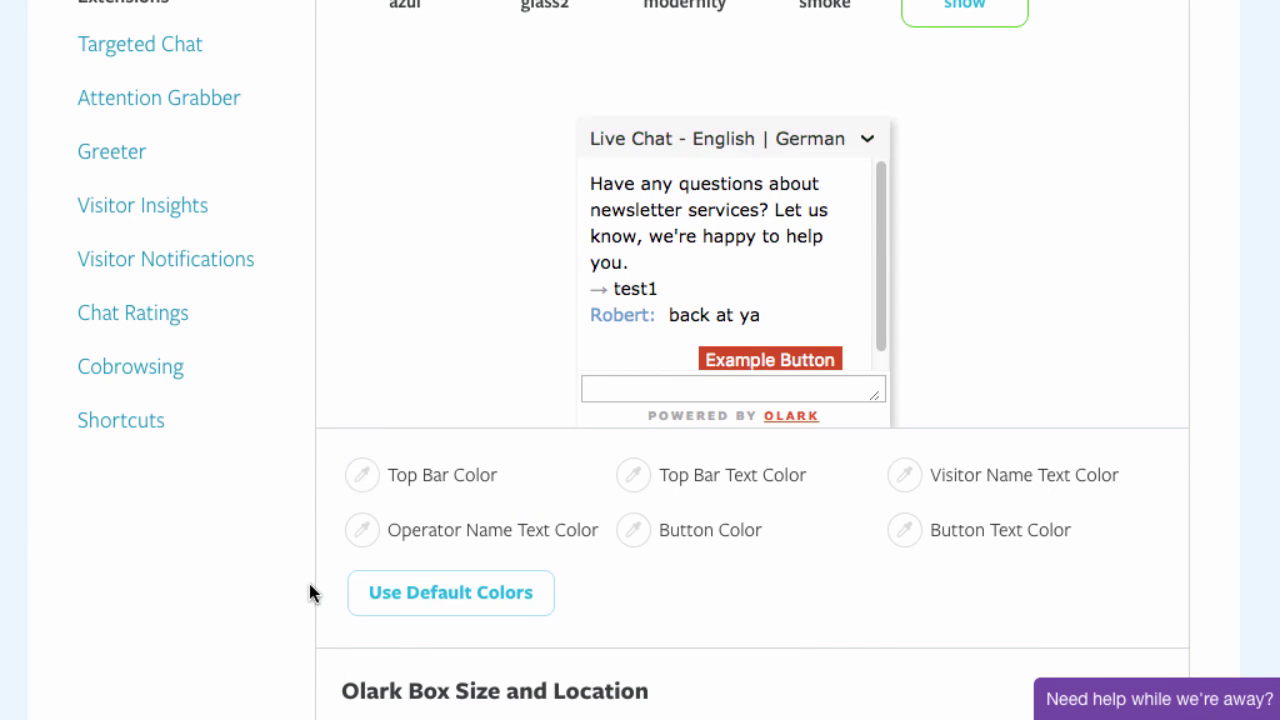
pyautogui.scroll(-1, 312, 592)
pyautogui.scroll(-3, 309, 585)
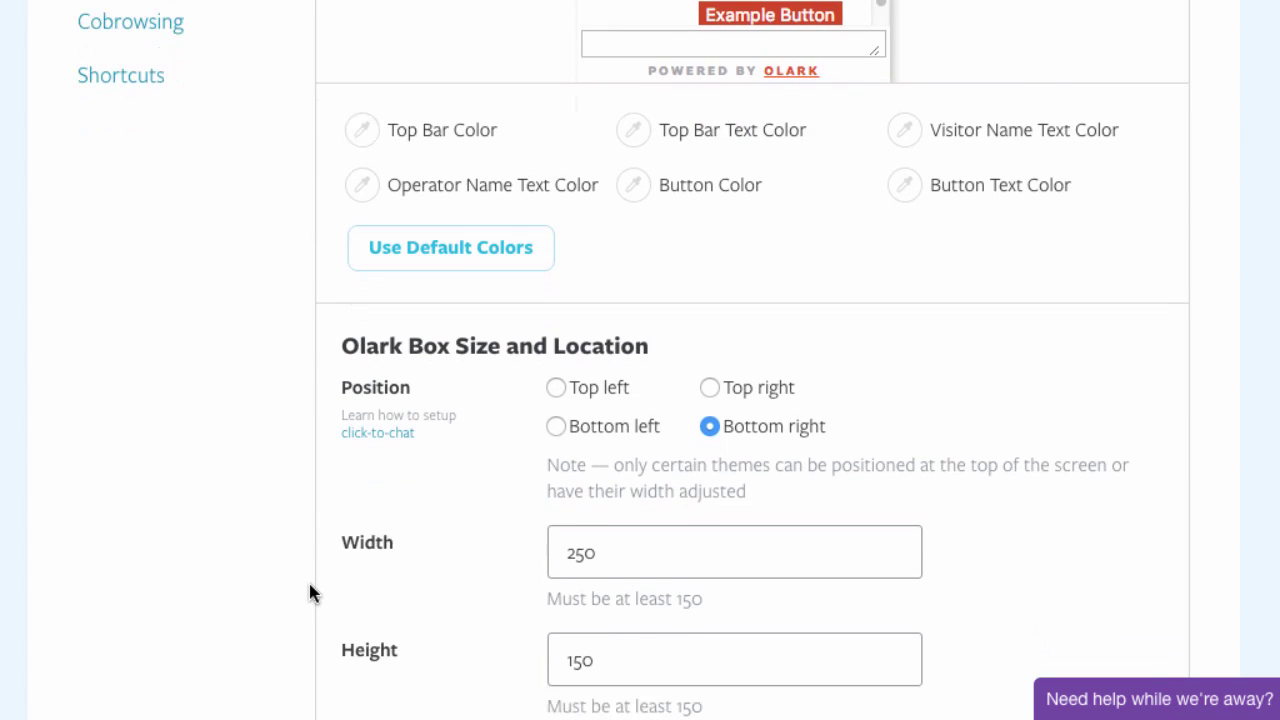
pyautogui.click(557, 389)
pyautogui.click(709, 388)
pyautogui.click(709, 427)
pyautogui.scroll(-3, 242, 535)
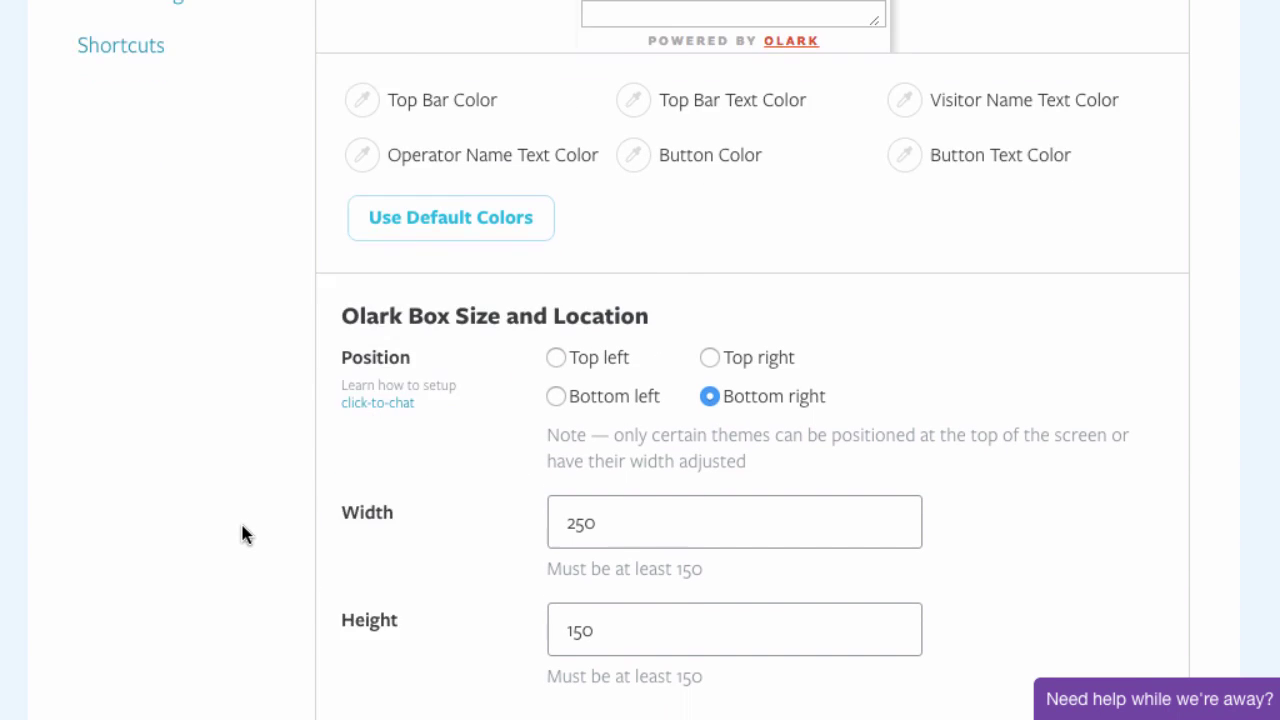
pyautogui.scroll(-2, 242, 535)
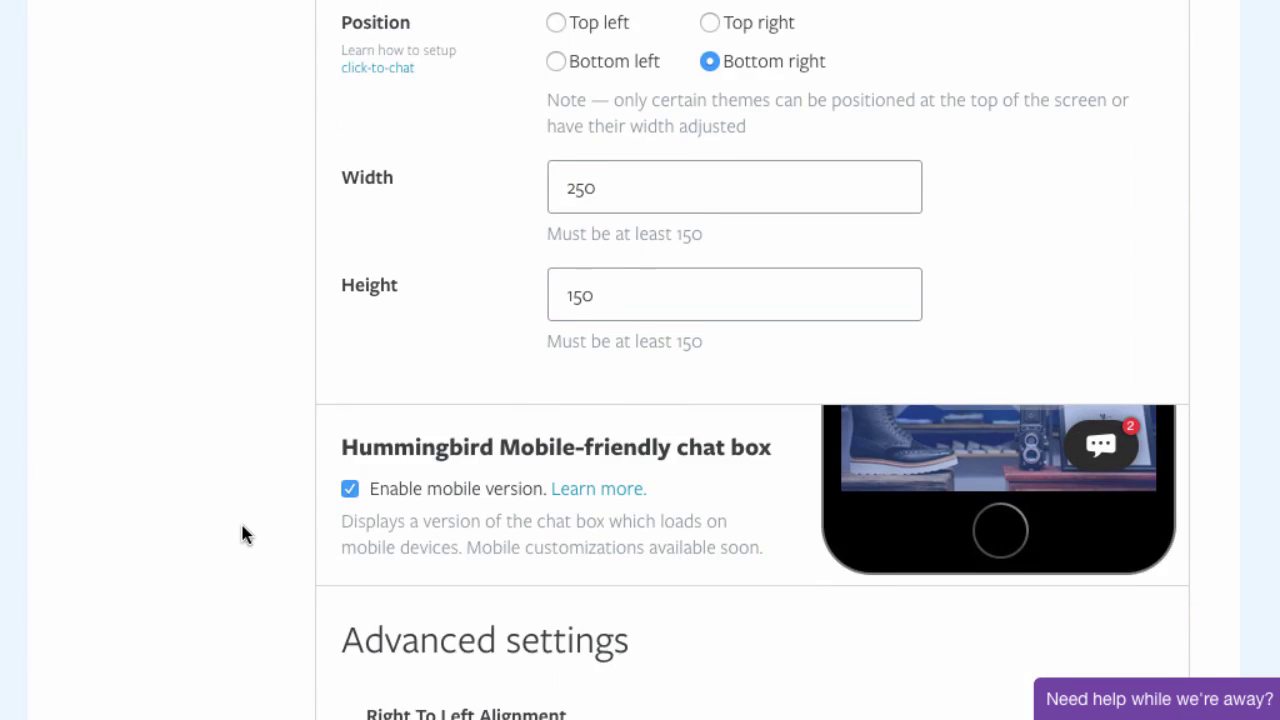
pyautogui.scroll(-2, 242, 530)
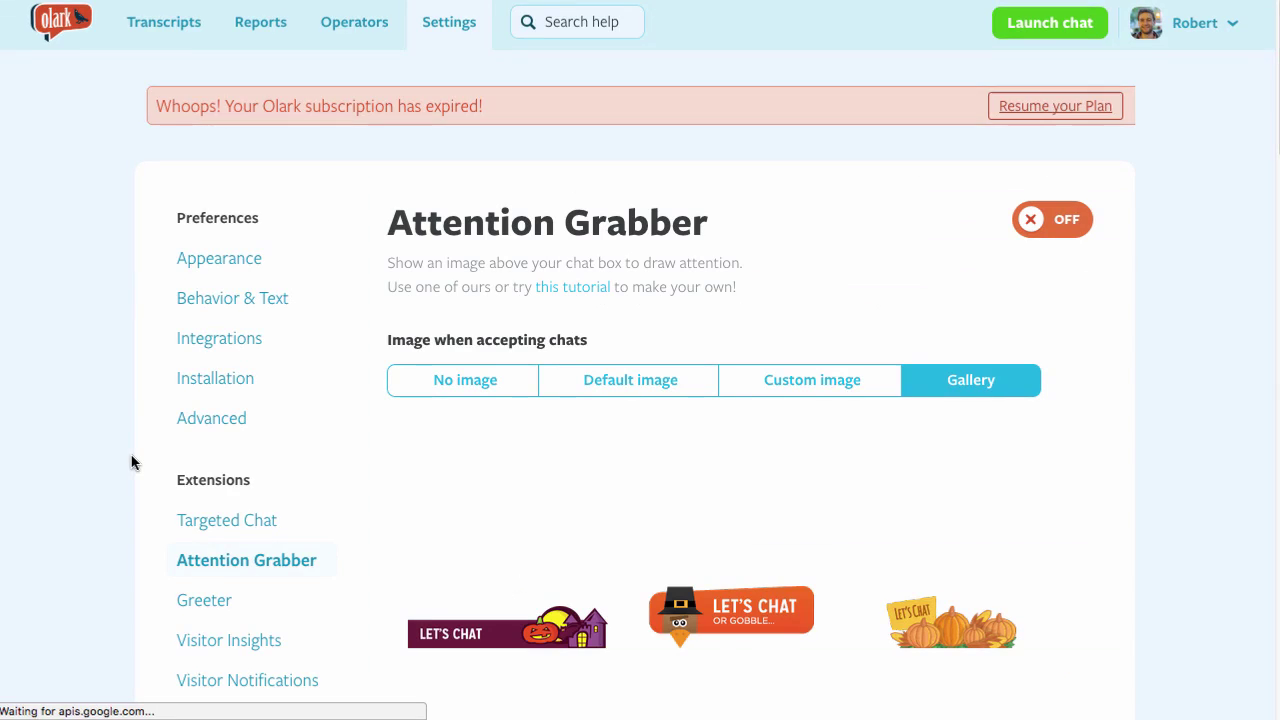
# Scroll through the Attention Grabber image gallery
pyautogui.scroll(-3, 5, 488)
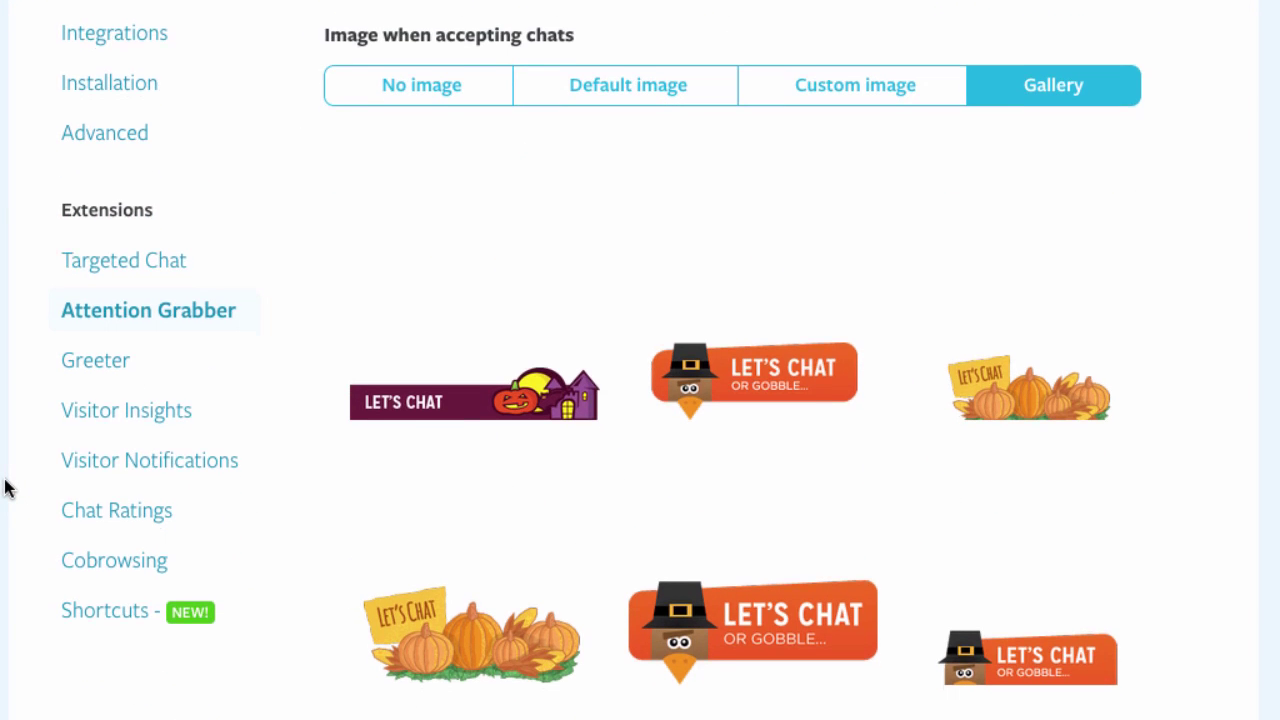
pyautogui.scroll(-8, 5, 488)
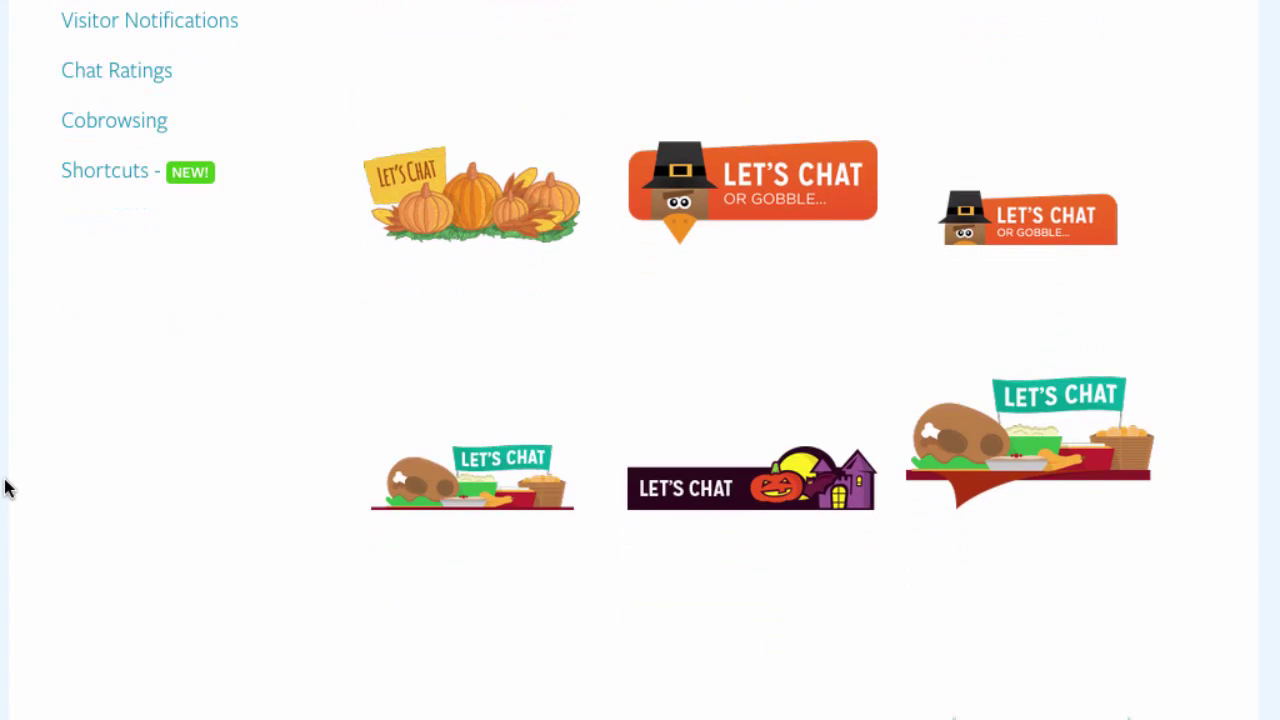
pyautogui.scroll(-15, 5, 488)
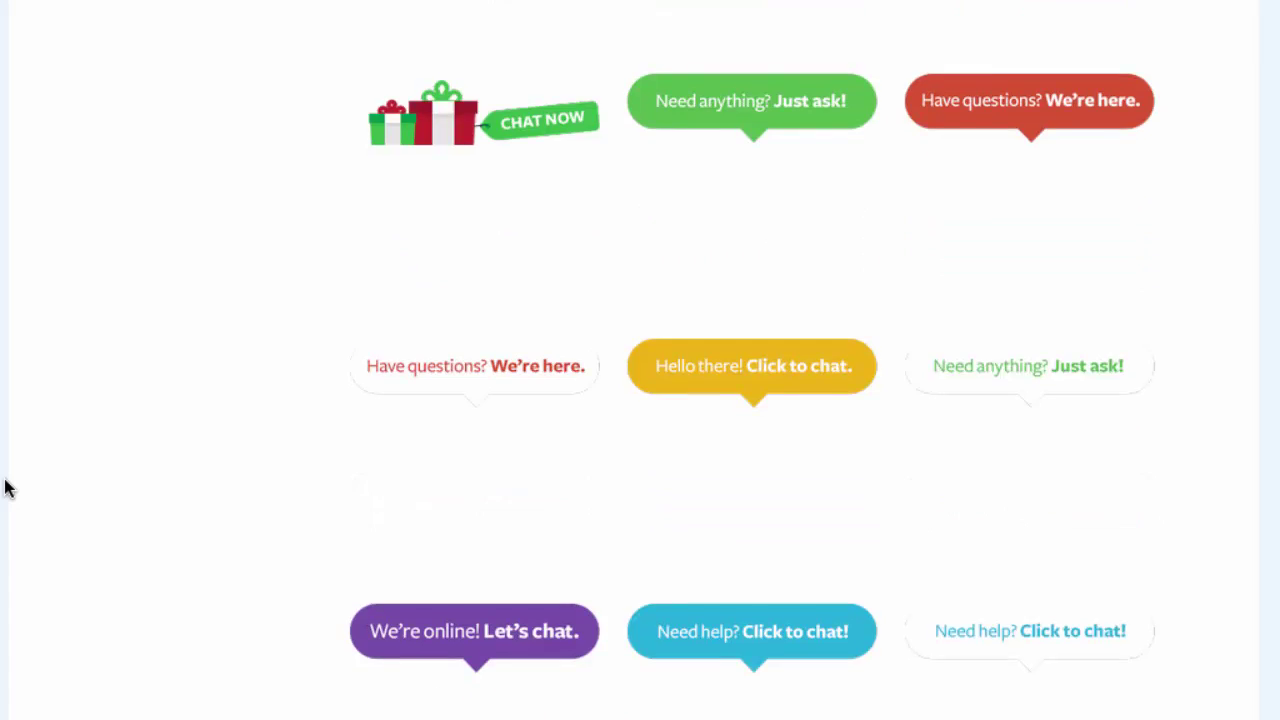
pyautogui.scroll(-7, 5, 488)
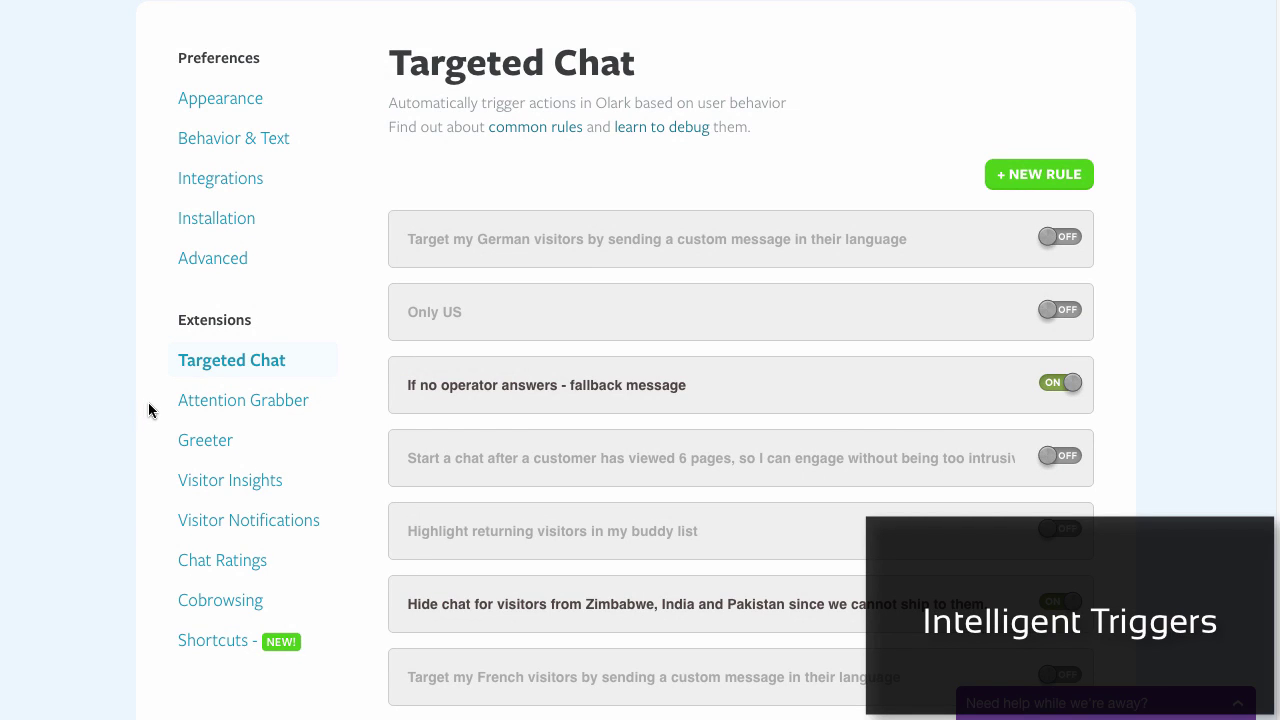
# Expand the 'If no operator answers - fallback message' rule to view its settings
pyautogui.click(827, 395)
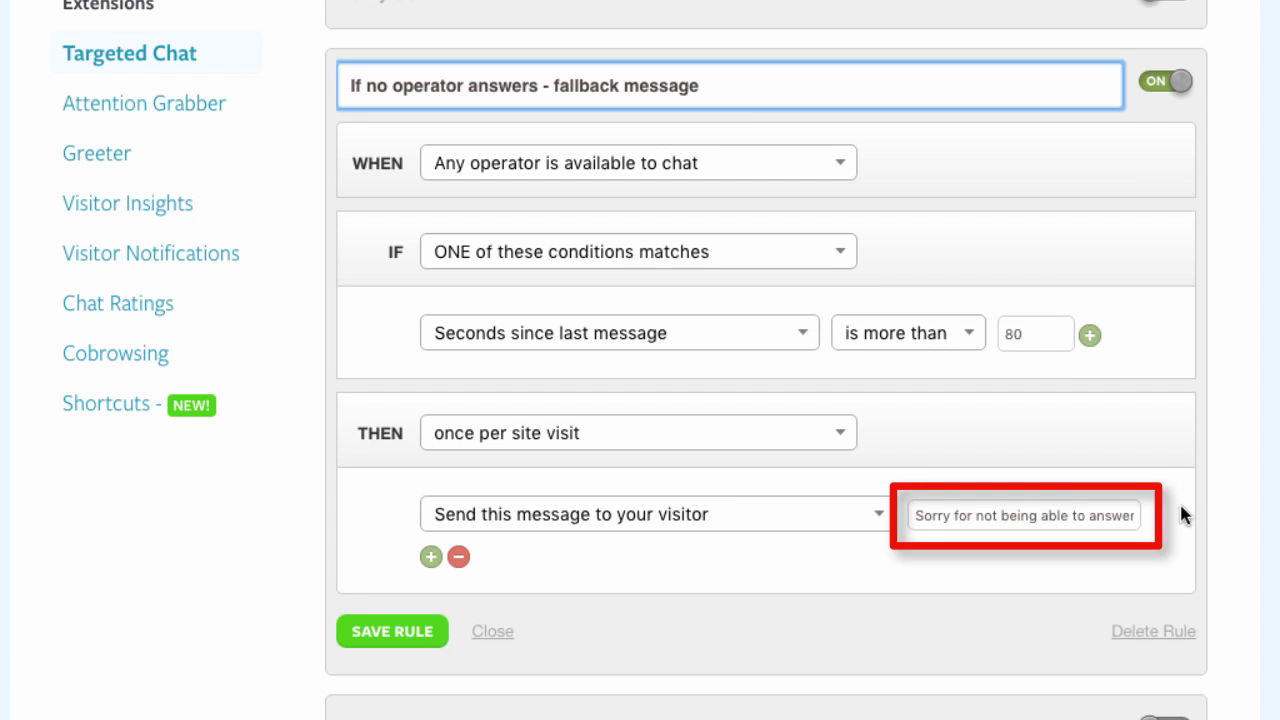
# Save the fallback rule, then review and save the rule hiding chat for Zimbabwe, India and Pakistan
pyautogui.click(381, 641)
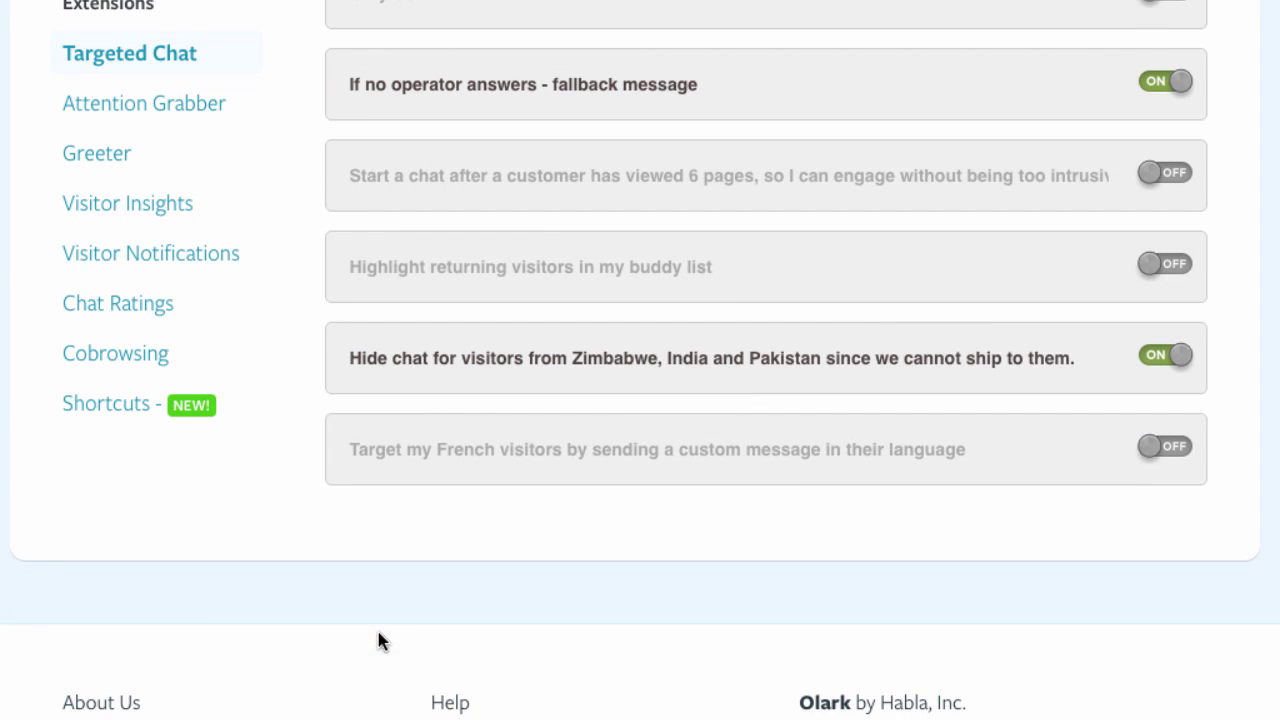
pyautogui.scroll(-2, 462, 494)
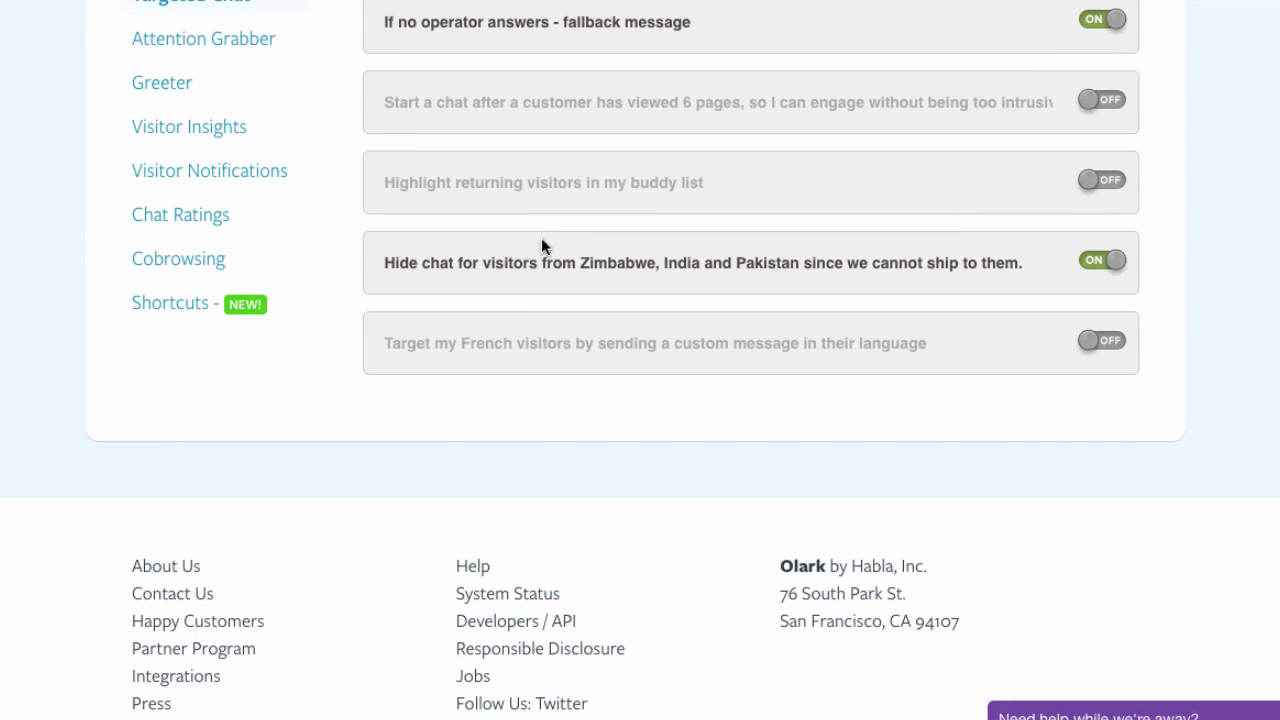
pyautogui.click(607, 262)
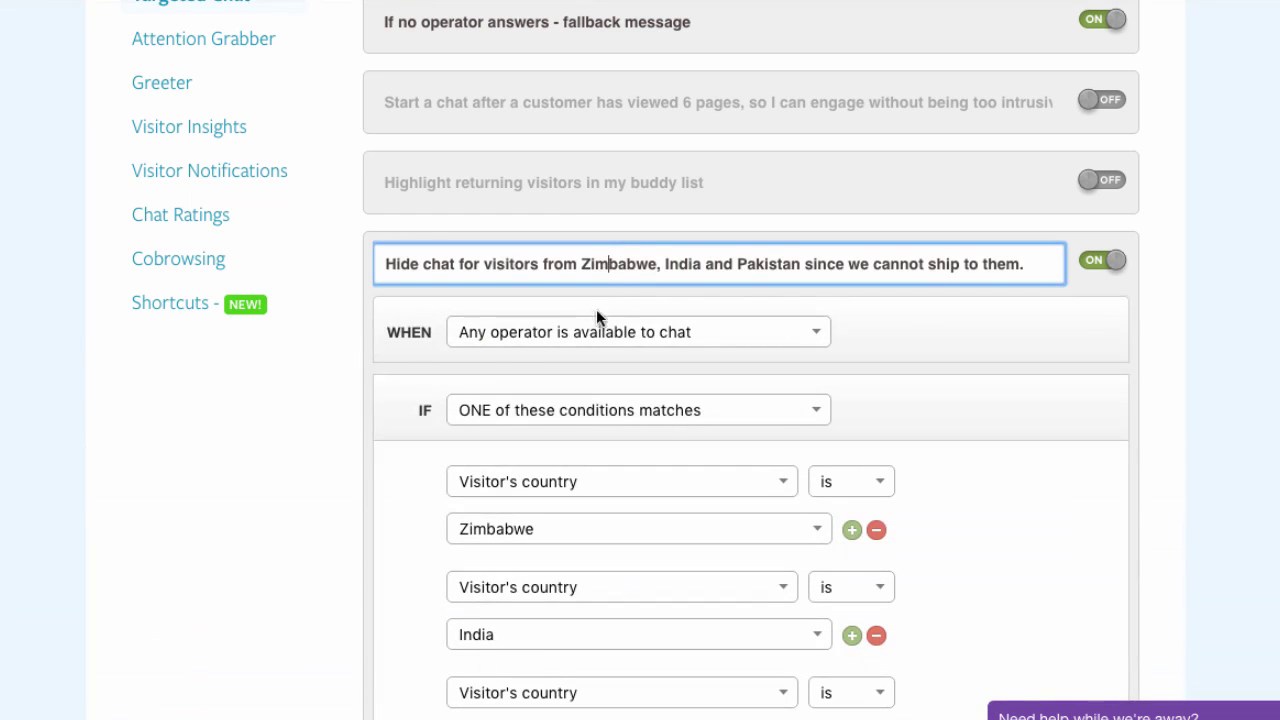
pyautogui.scroll(-4, 354, 425)
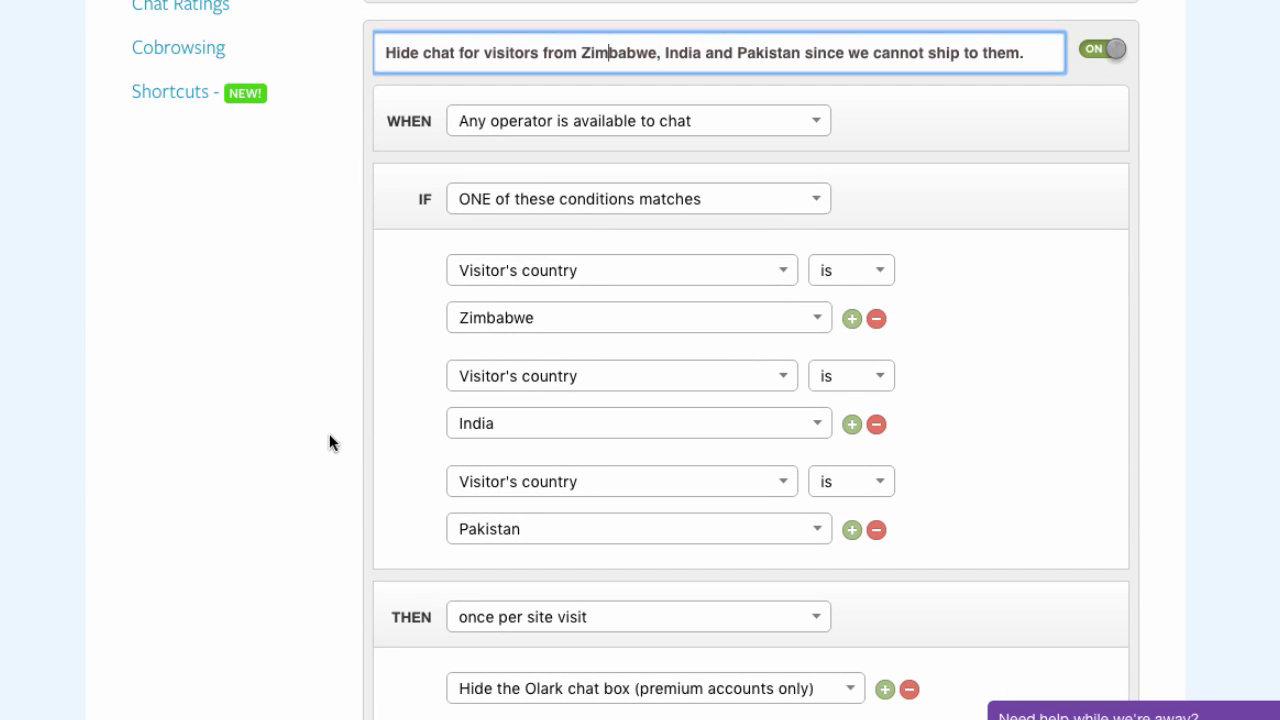
pyautogui.click(329, 435)
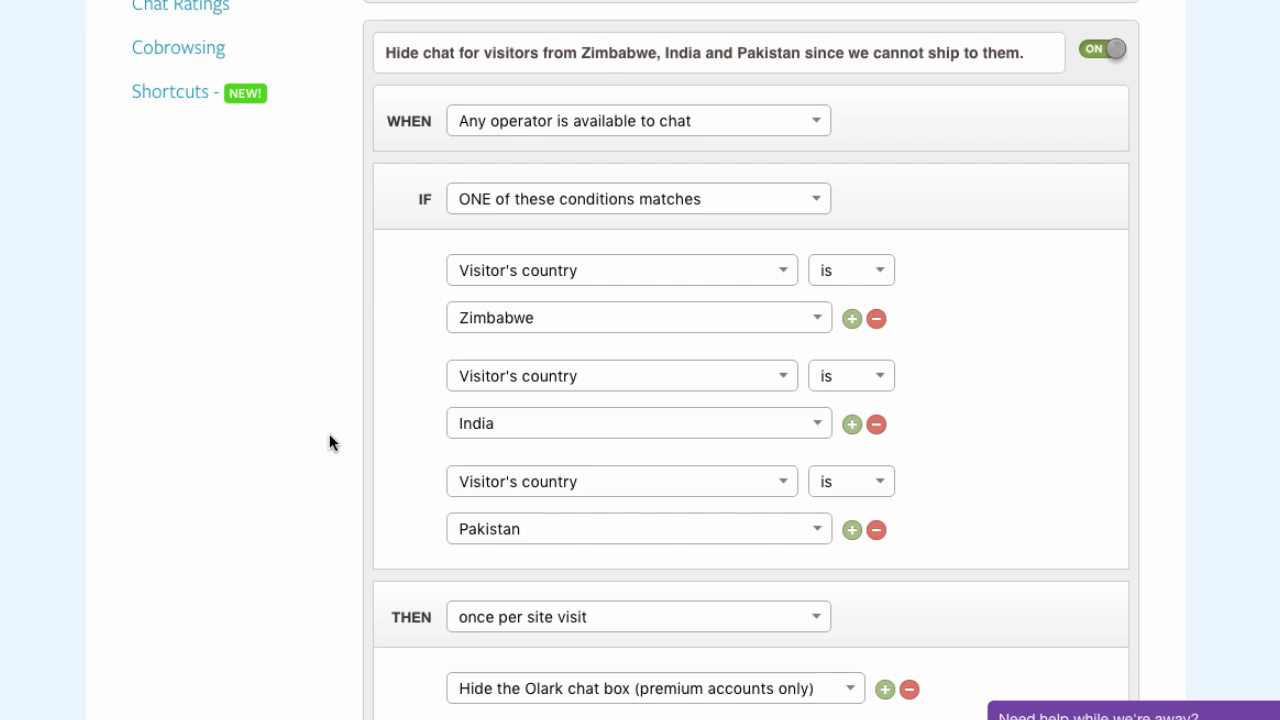
pyautogui.scroll(-1, 329, 442)
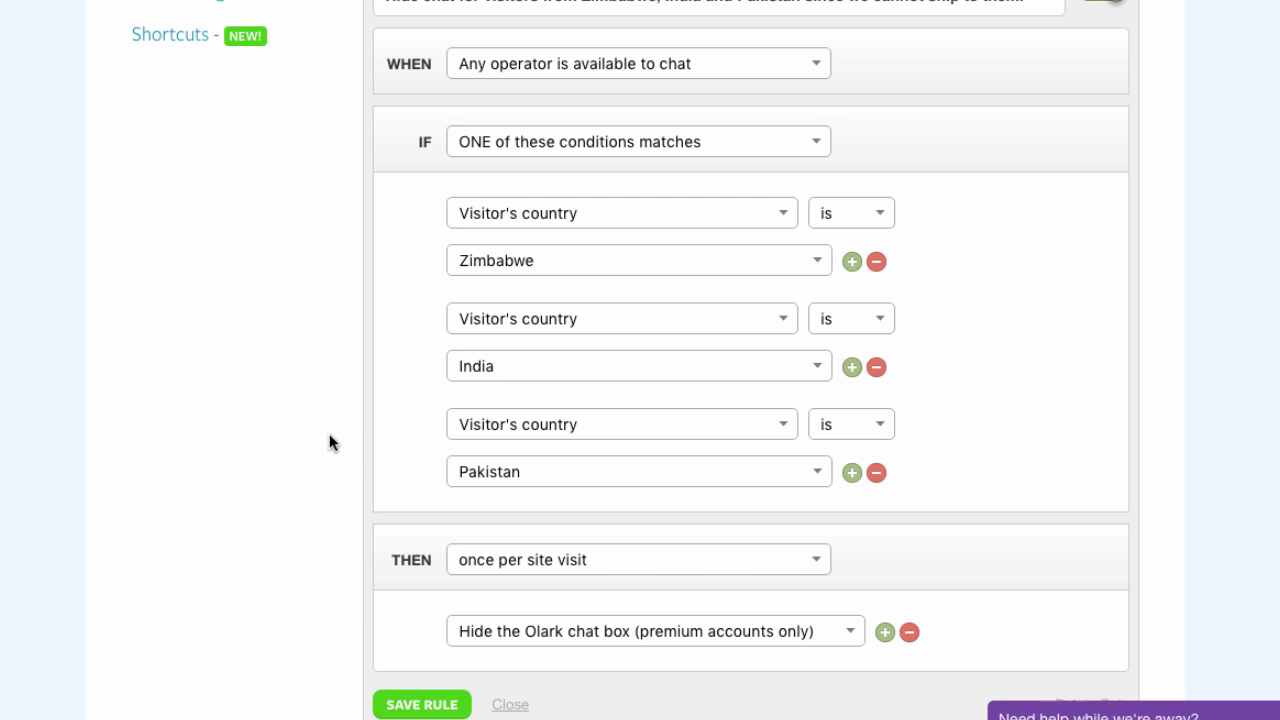
pyautogui.click(411, 705)
# Scroll through the Greeter settings and the Cobrowsing help article
pyautogui.scroll(5, 329, 251)
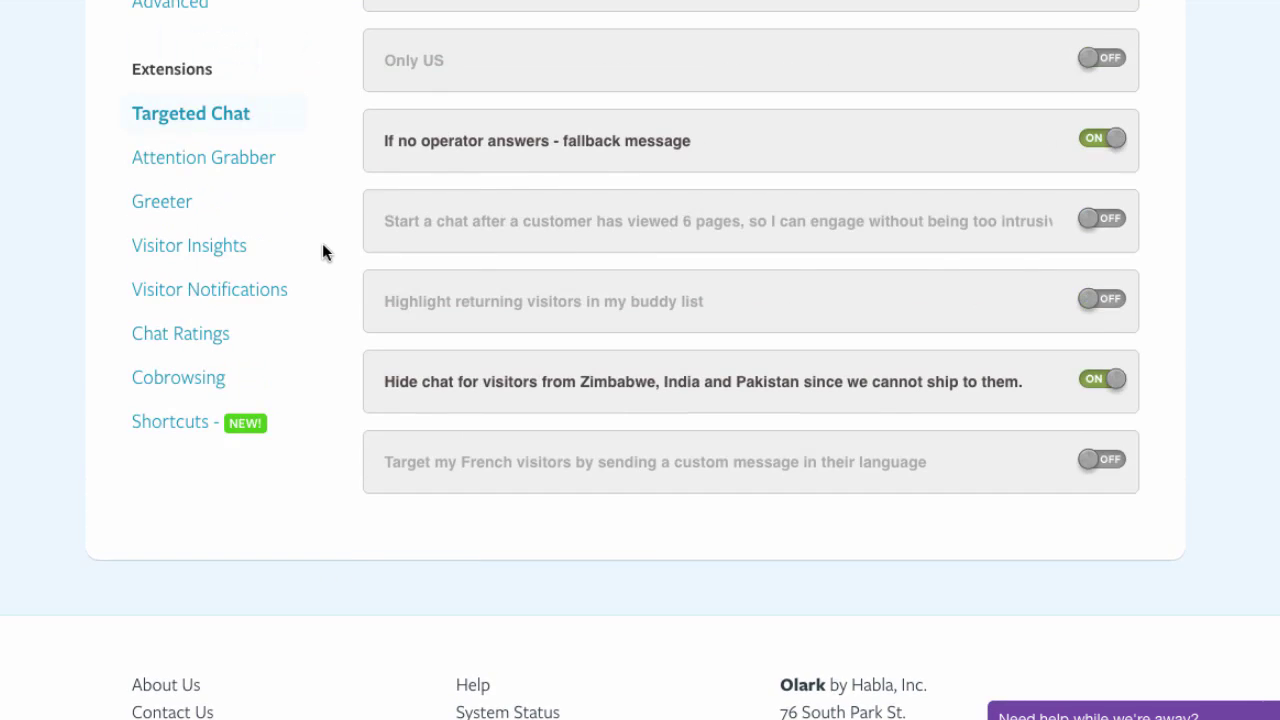
pyautogui.scroll(1, 315, 273)
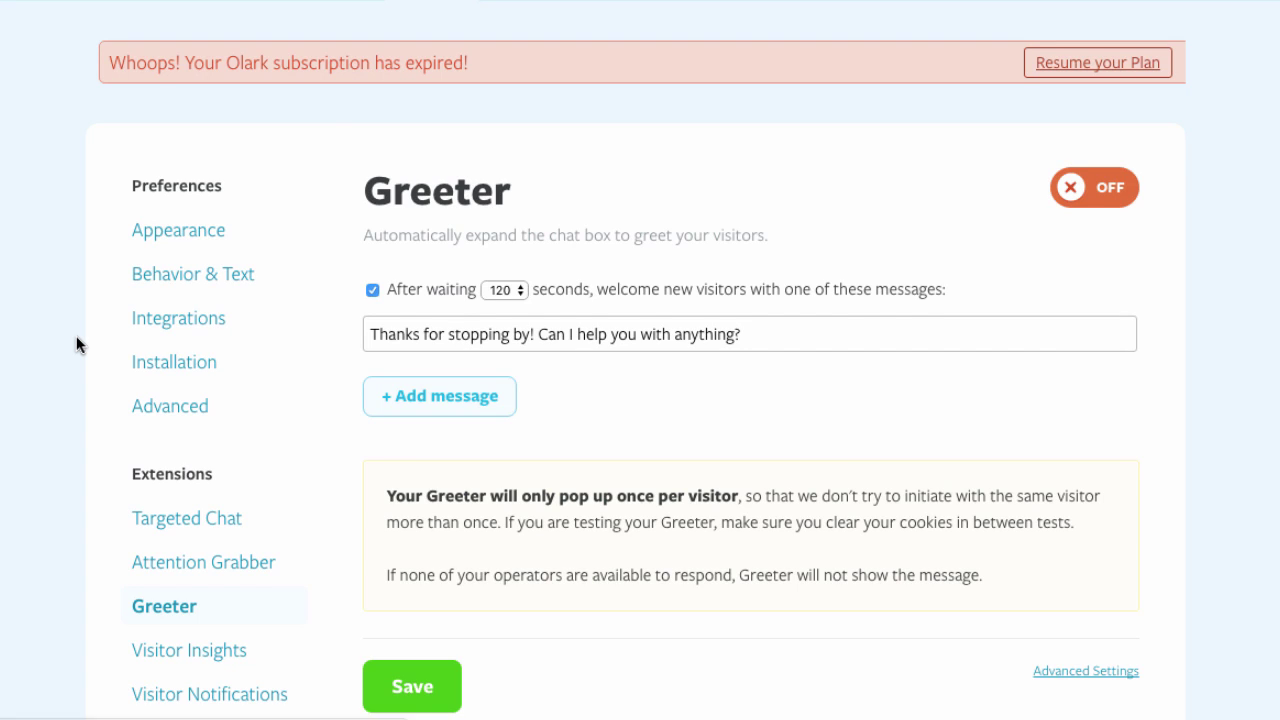
pyautogui.scroll(-1, 77, 344)
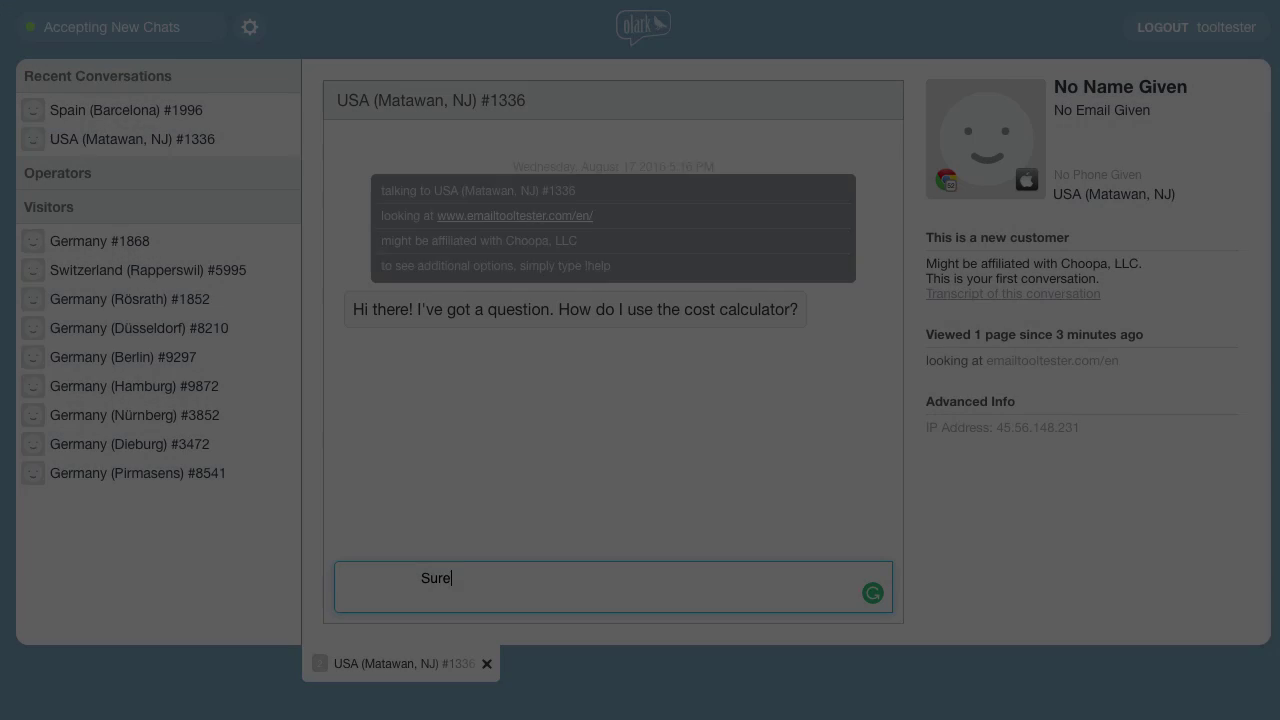
# Send the reply 'no problem. Could you share your screen?' followed by the !see cobrowsing command
pyautogui.write('no problem.')
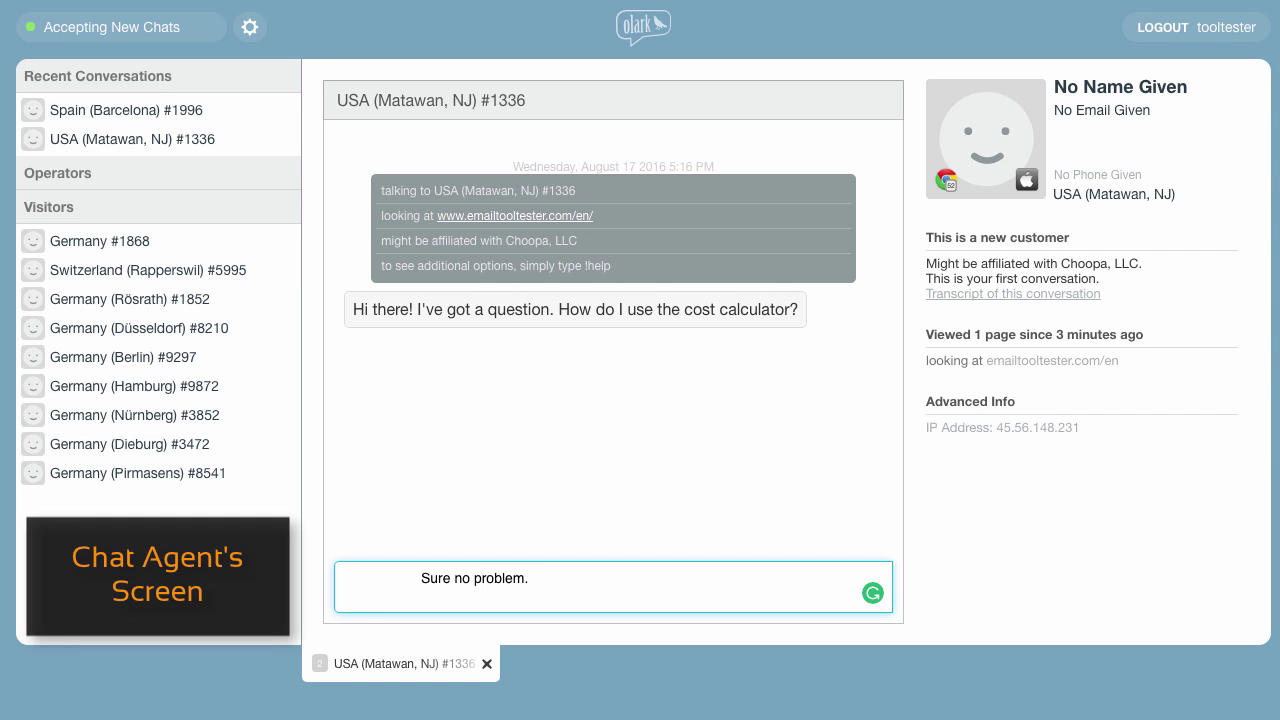
pyautogui.write(' Could you share your screen?')
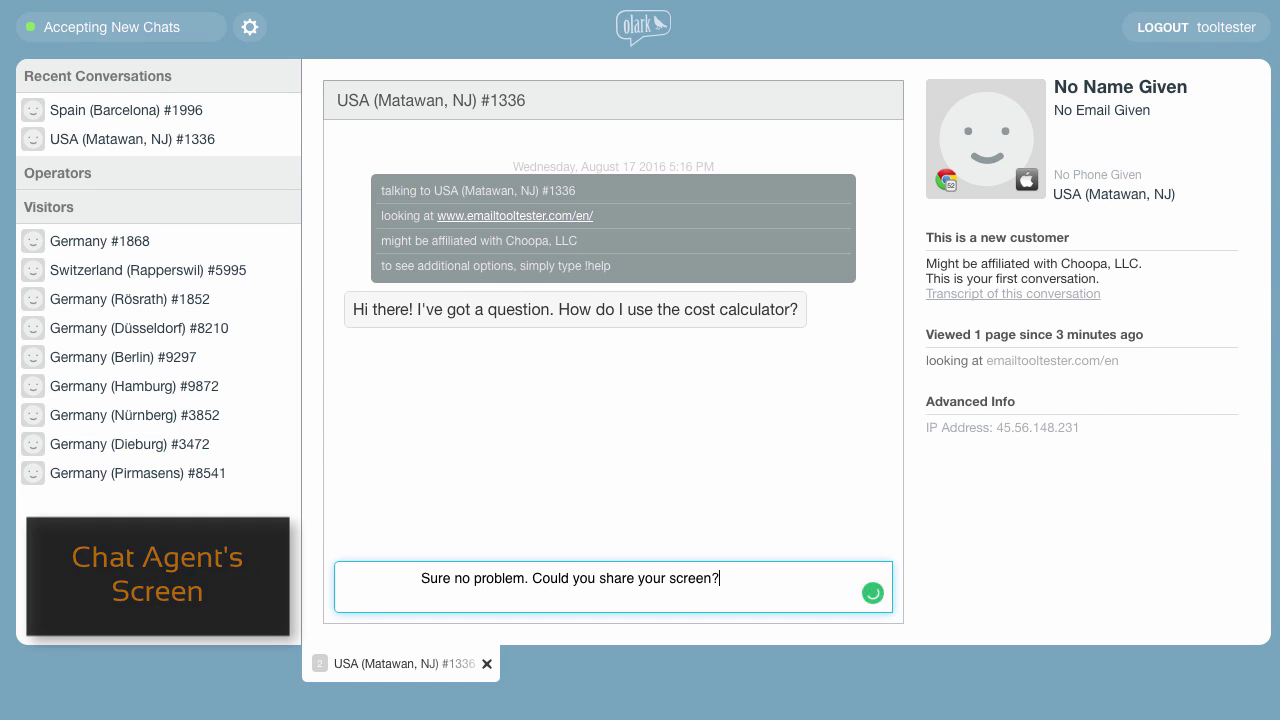
pyautogui.press('Return')
pyautogui.write('!')
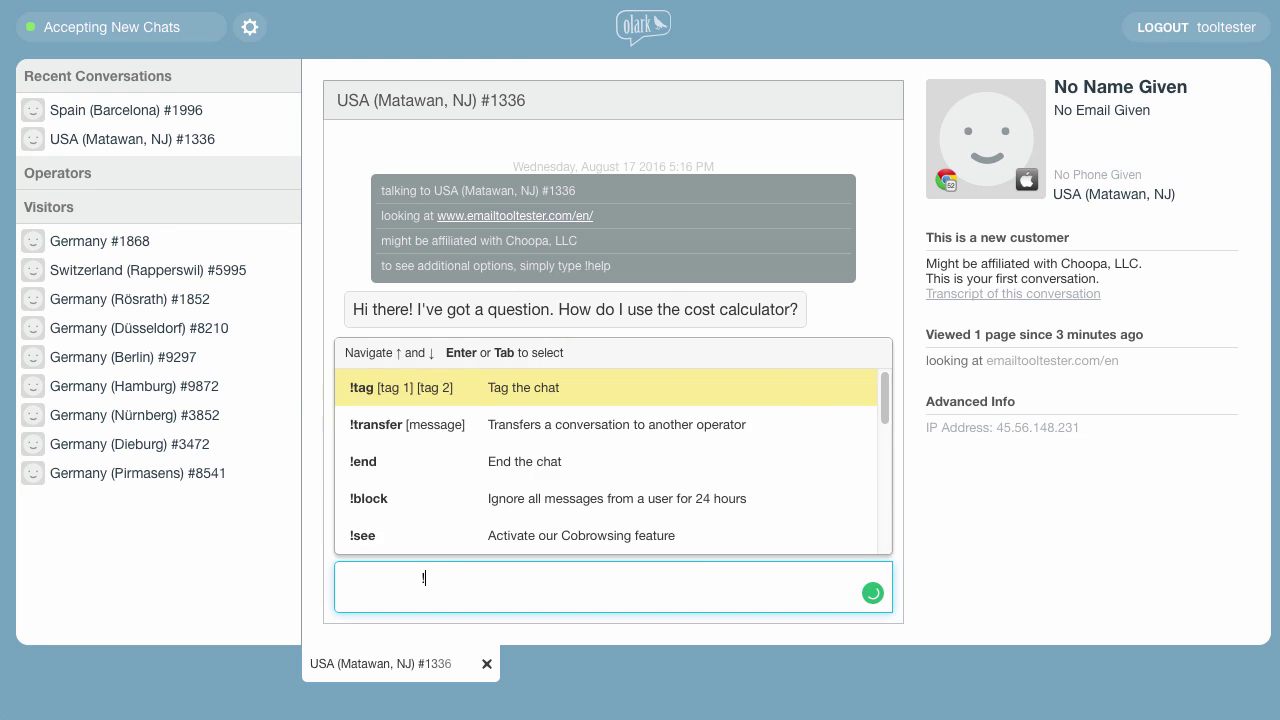
pyautogui.write('see')
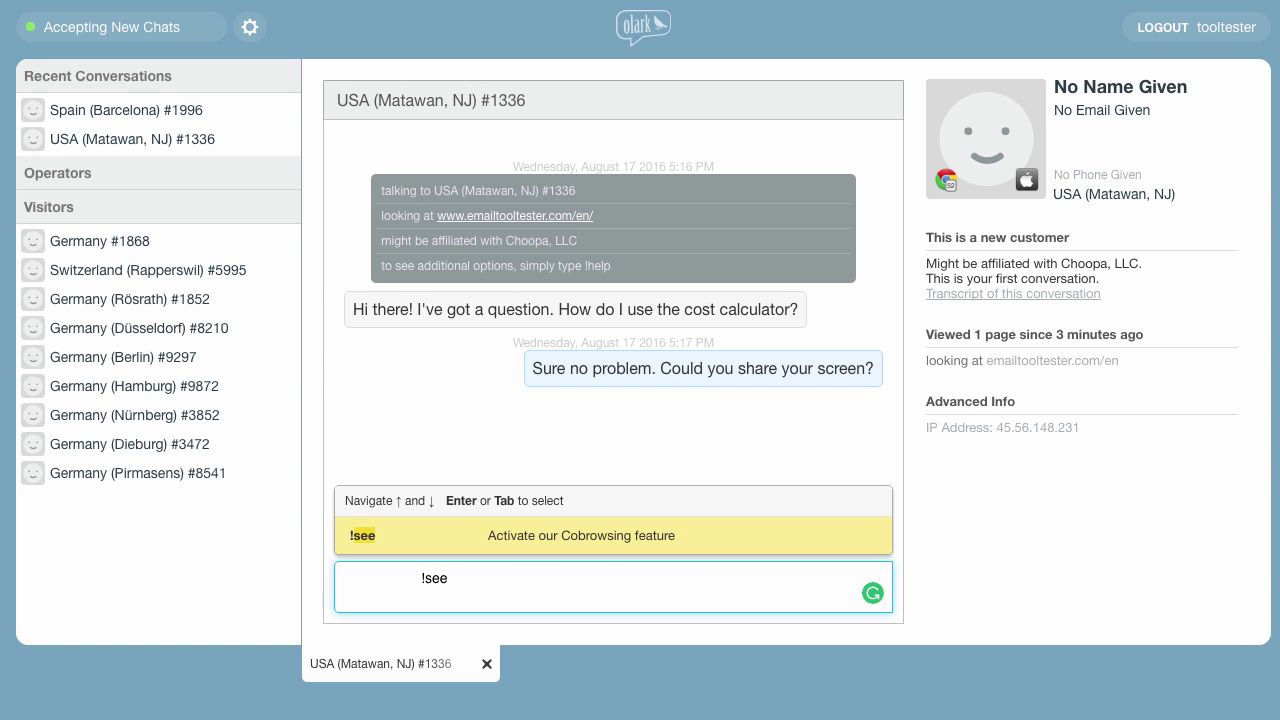
pyautogui.press('Return')
pyautogui.press('Return')
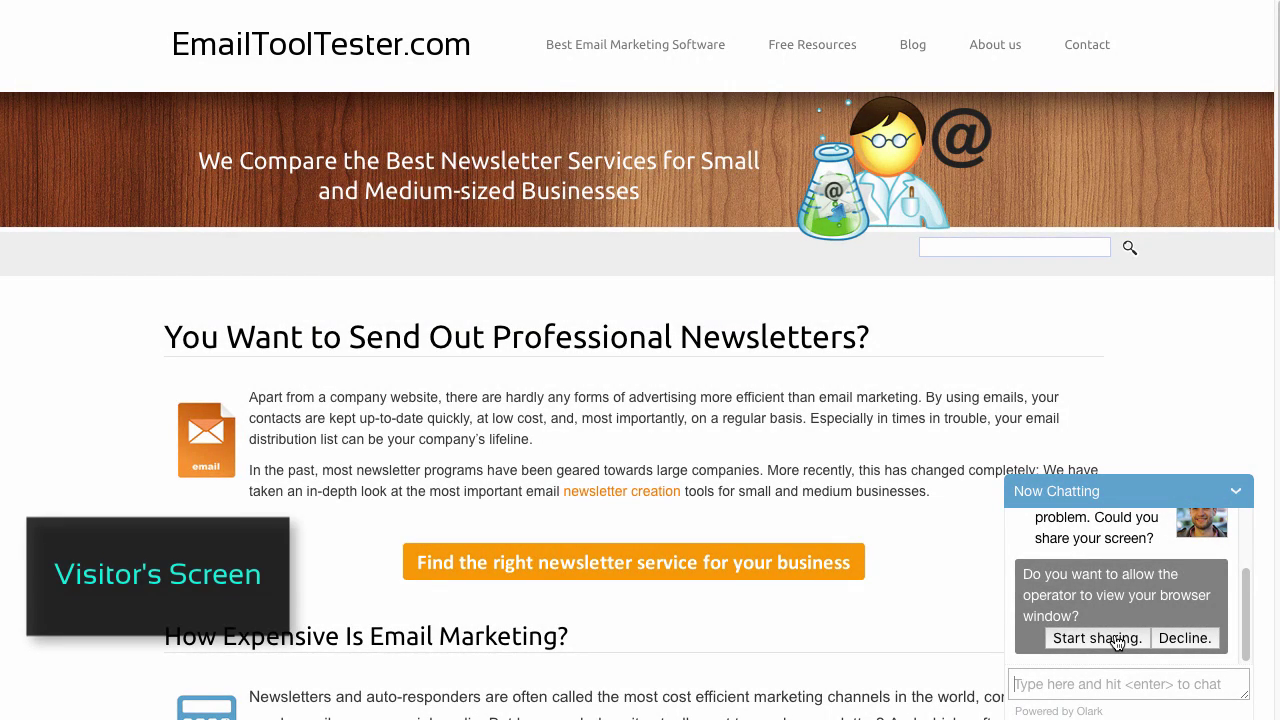
# Accept screen sharing as the visitor, open the cobrowse view, and highlight Best Email Marketing Software
pyautogui.click(1115, 639)
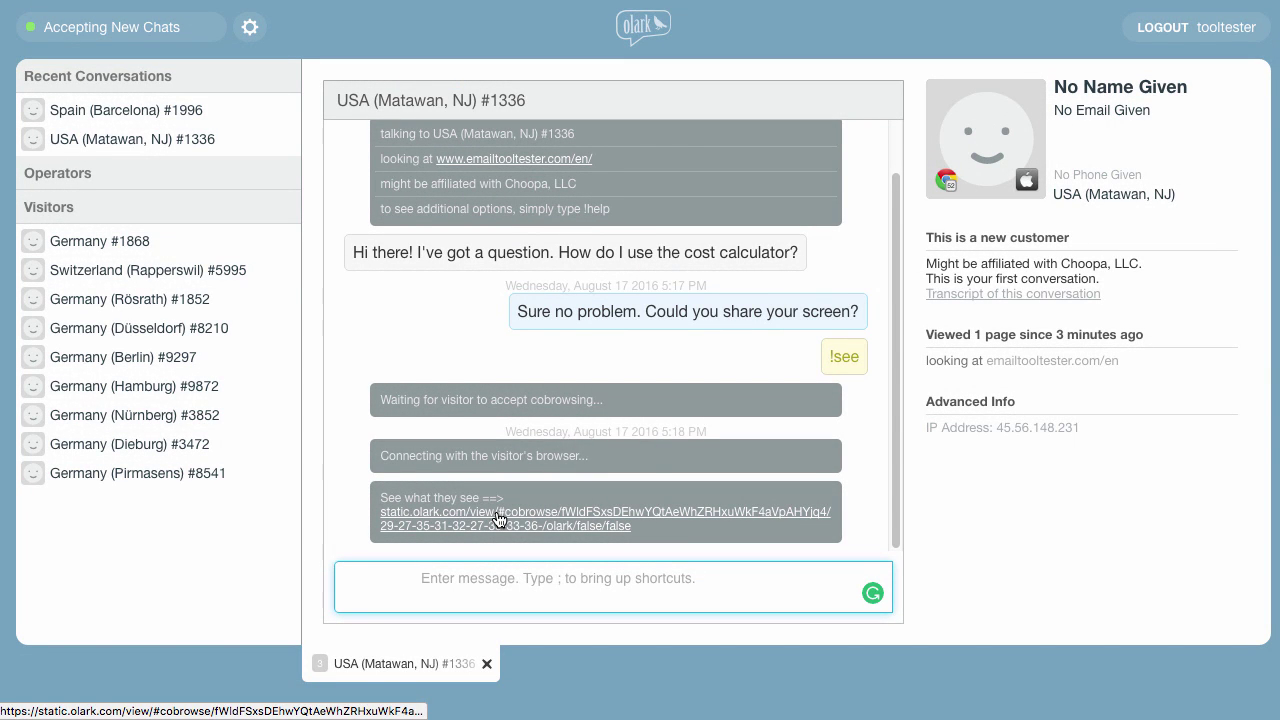
pyautogui.click(495, 513)
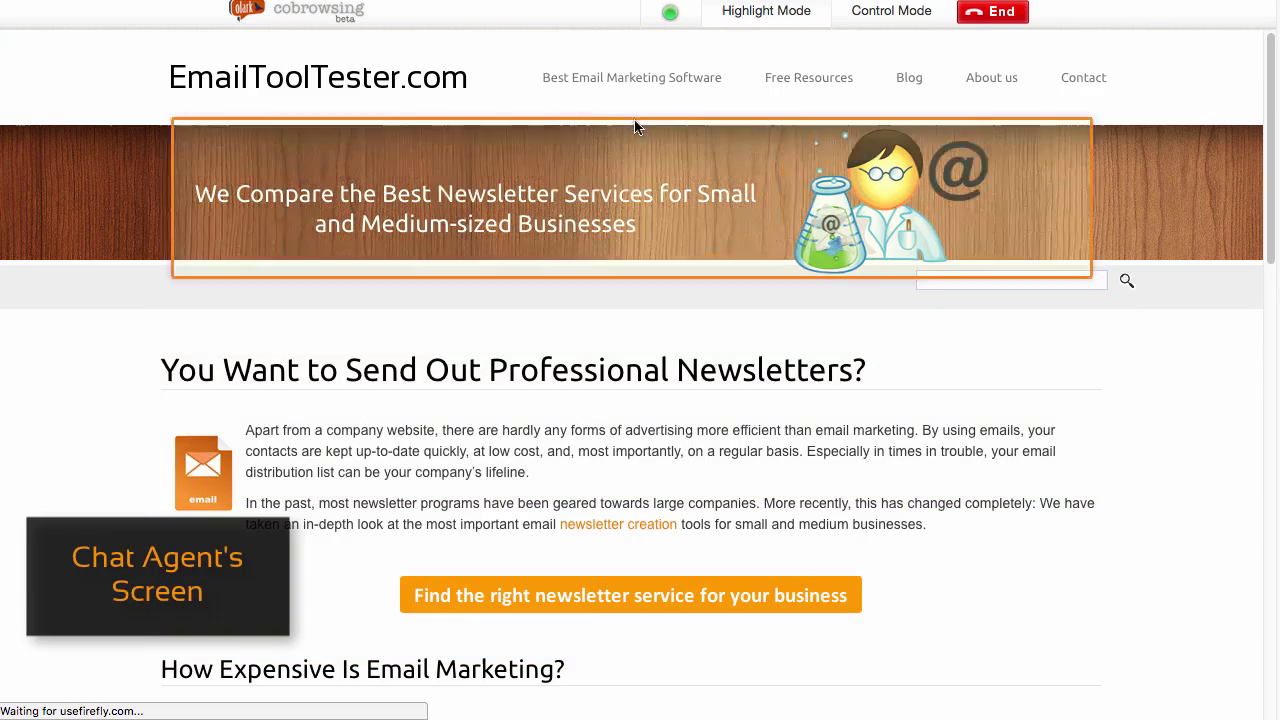
pyautogui.click(629, 78)
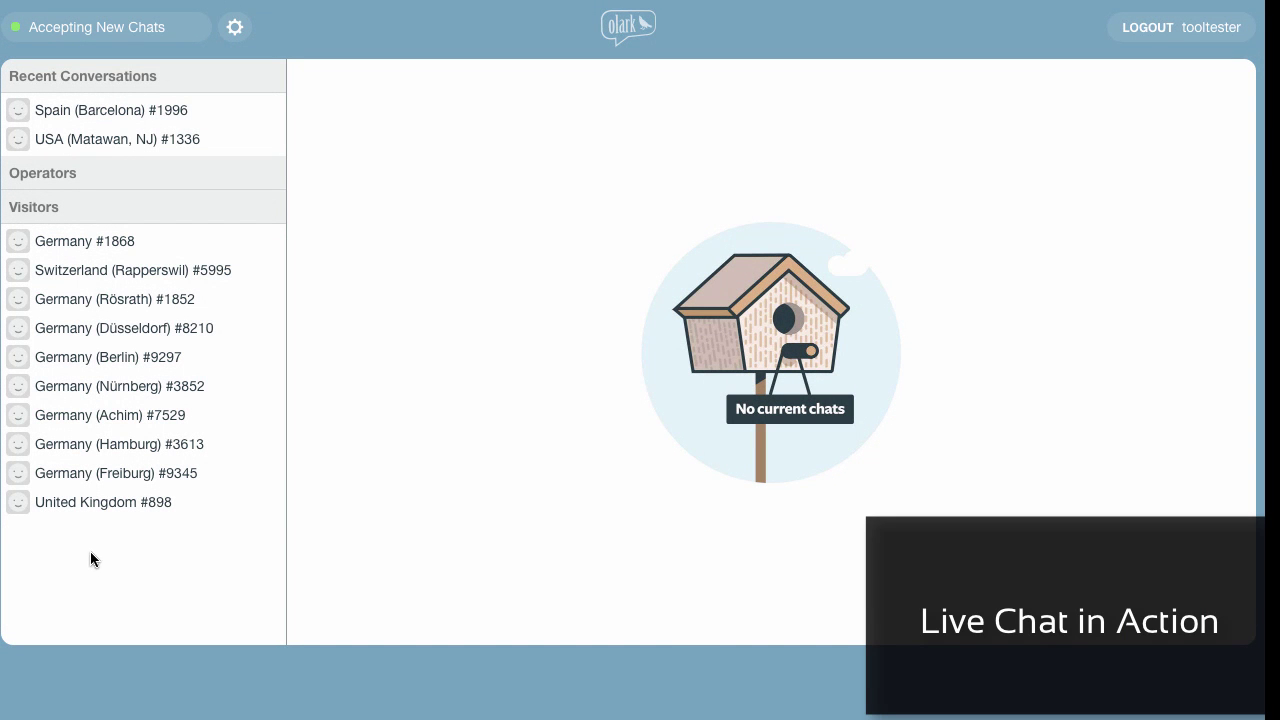
# Open a chat with visitor United Kingdom #898 from the Visitors list
pyautogui.moveTo(99, 511)
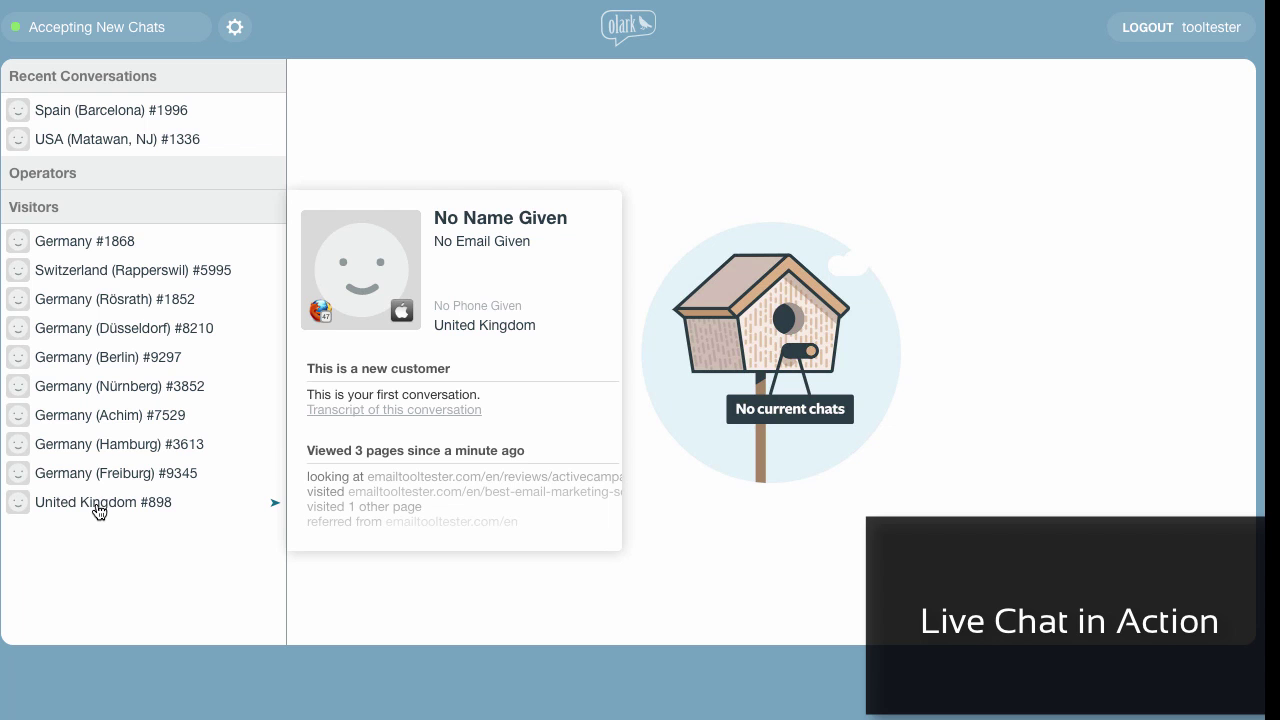
pyautogui.click(98, 505)
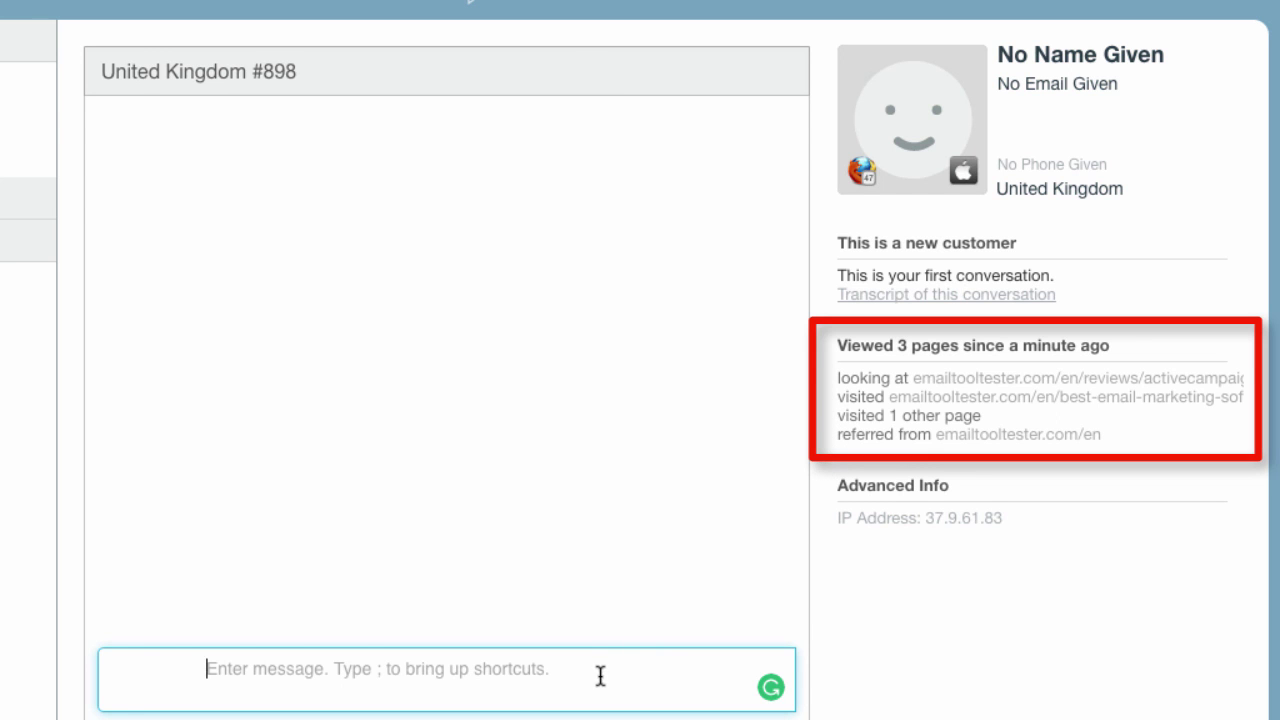
# Browse the !transfer, !block and !transcript commands, then bring up the ;hello and ;thanks shortcuts
pyautogui.write('!')
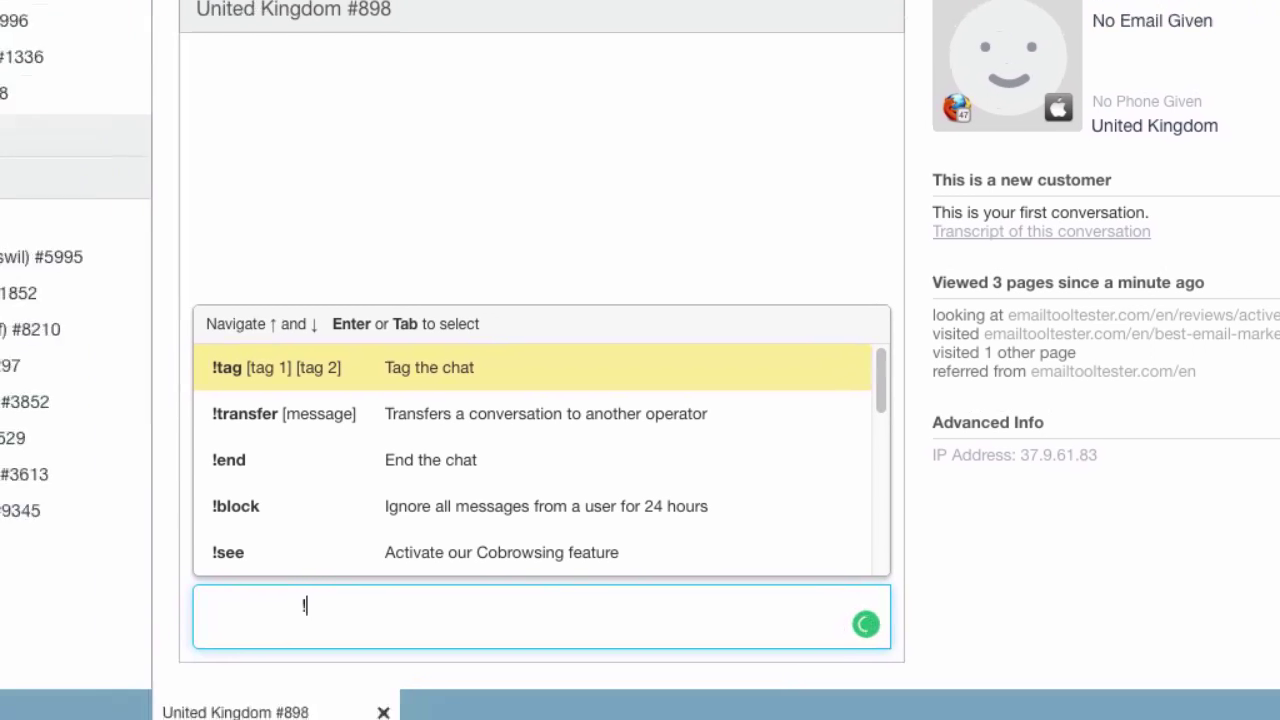
pyautogui.press('Down')
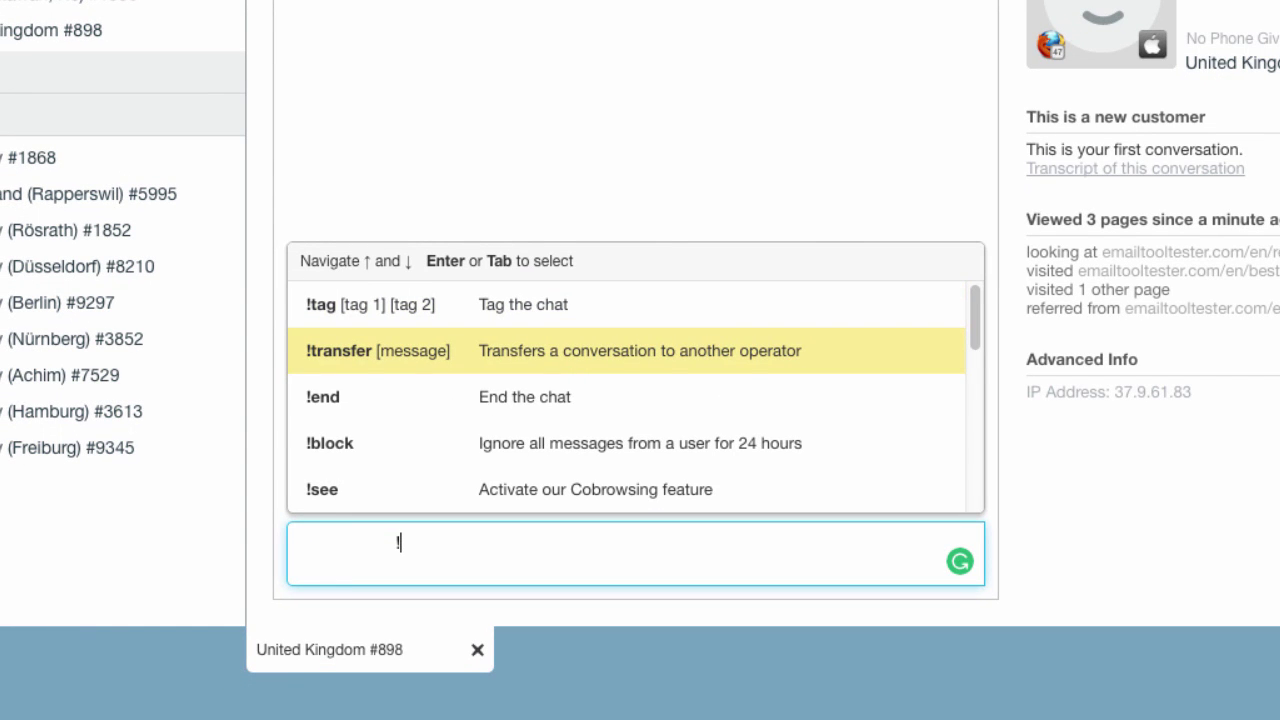
pyautogui.press('Down')
pyautogui.press('Down')
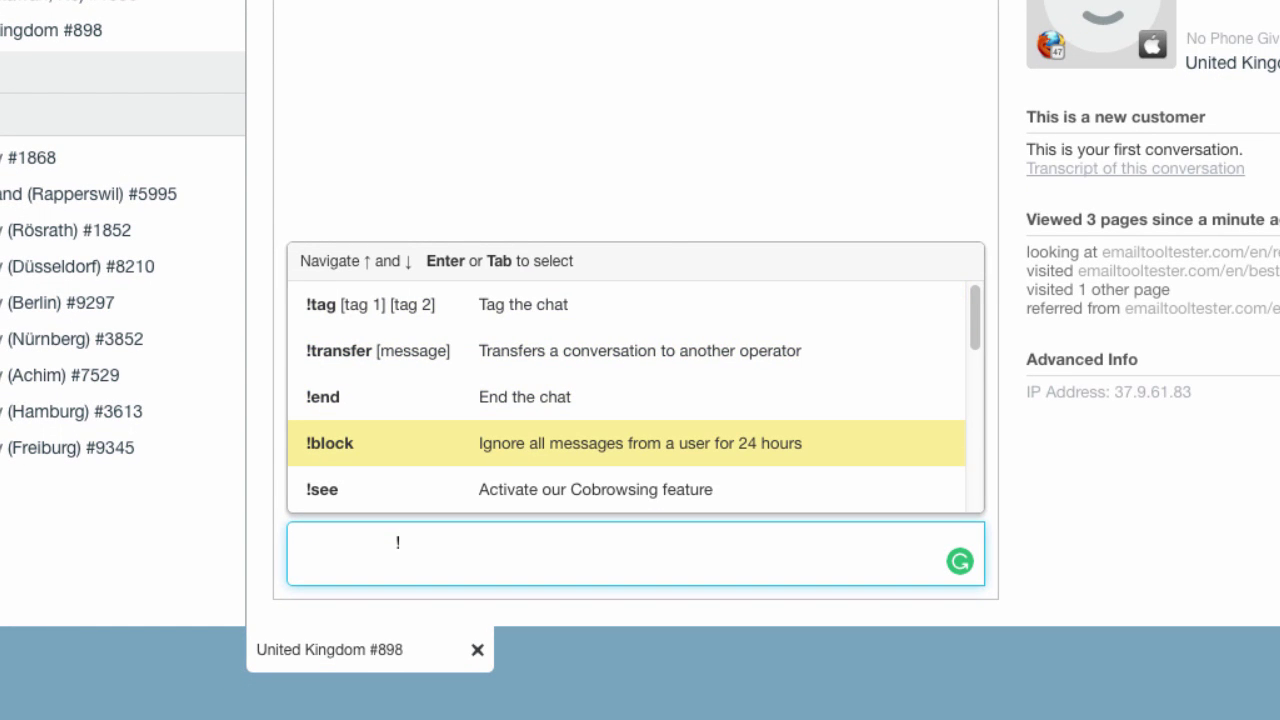
pyautogui.press('Down')
pyautogui.press('Down')
pyautogui.press('Down')
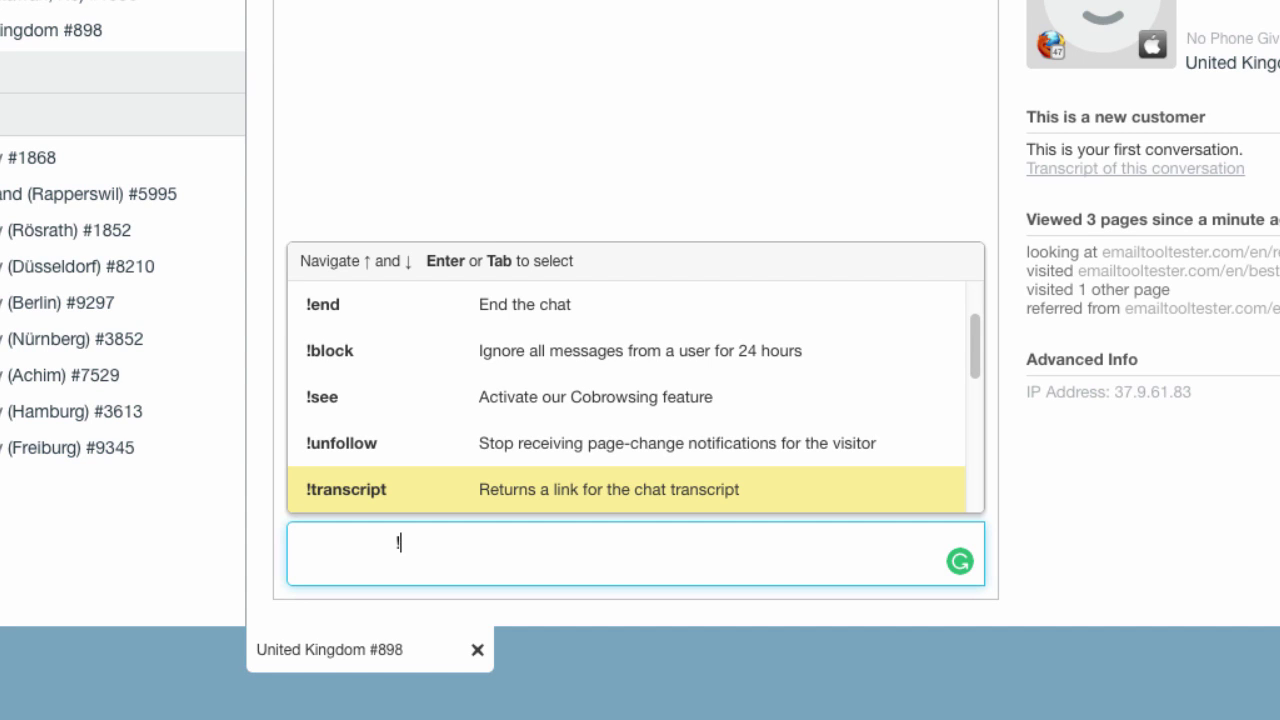
pyautogui.press('BackSpace')
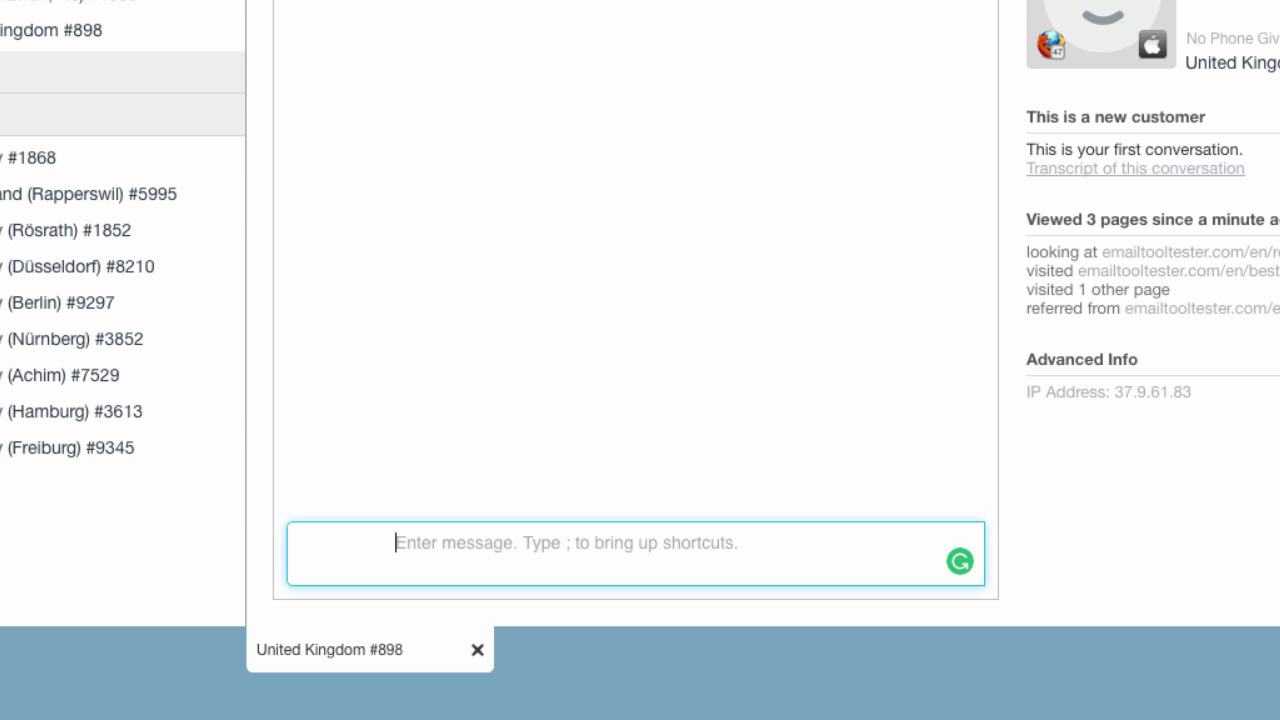
pyautogui.write(';')
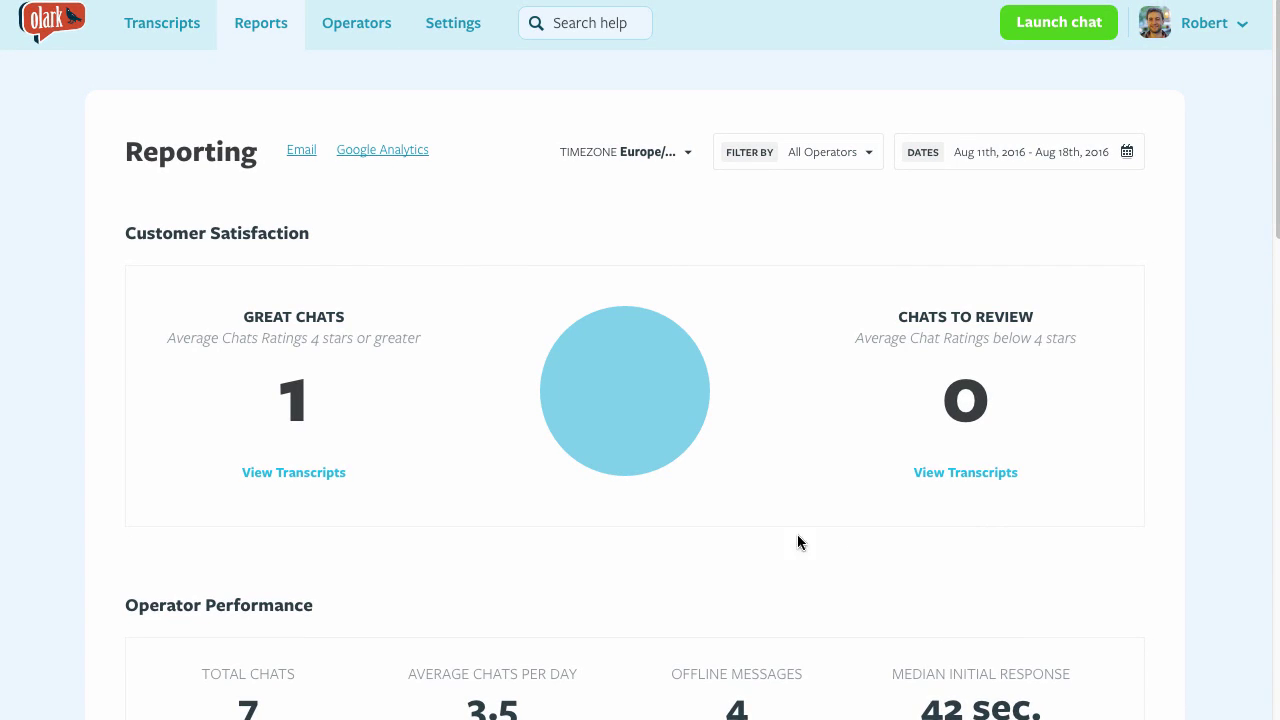
# Scroll the Reporting page down to Operator Performance to see the 5/5 ratings
pyautogui.scroll(-3, 642, 570)
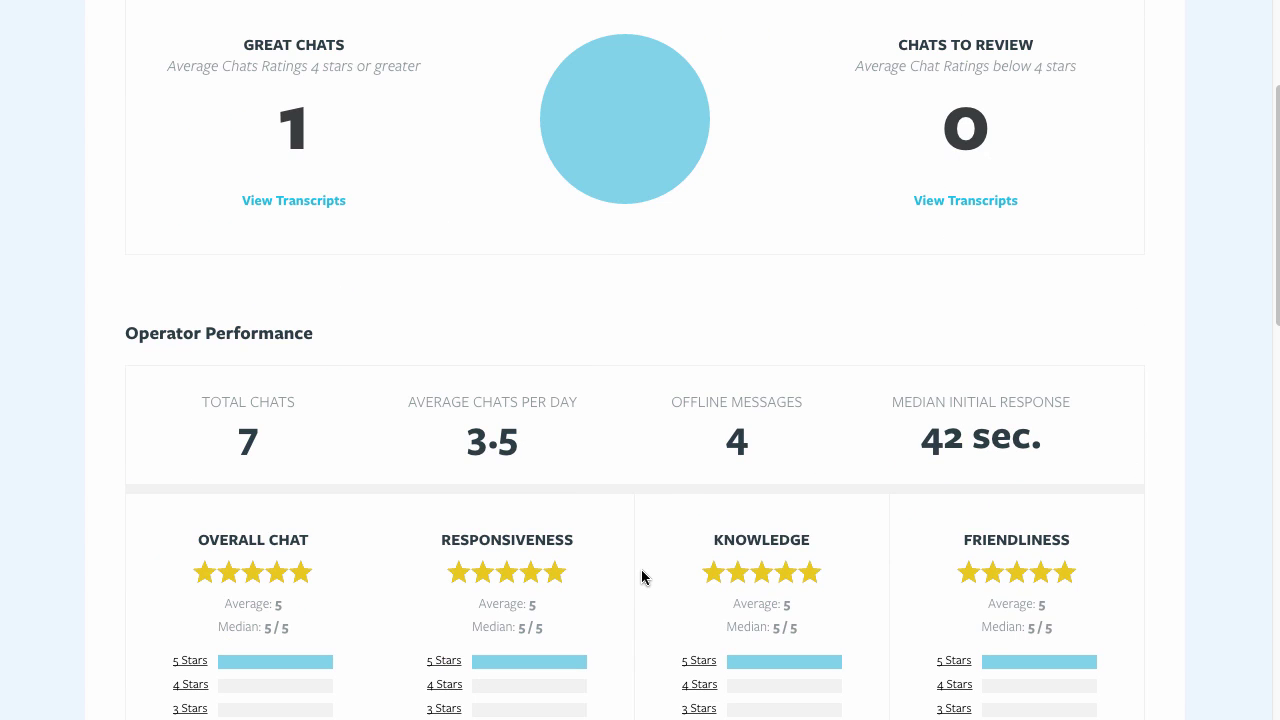